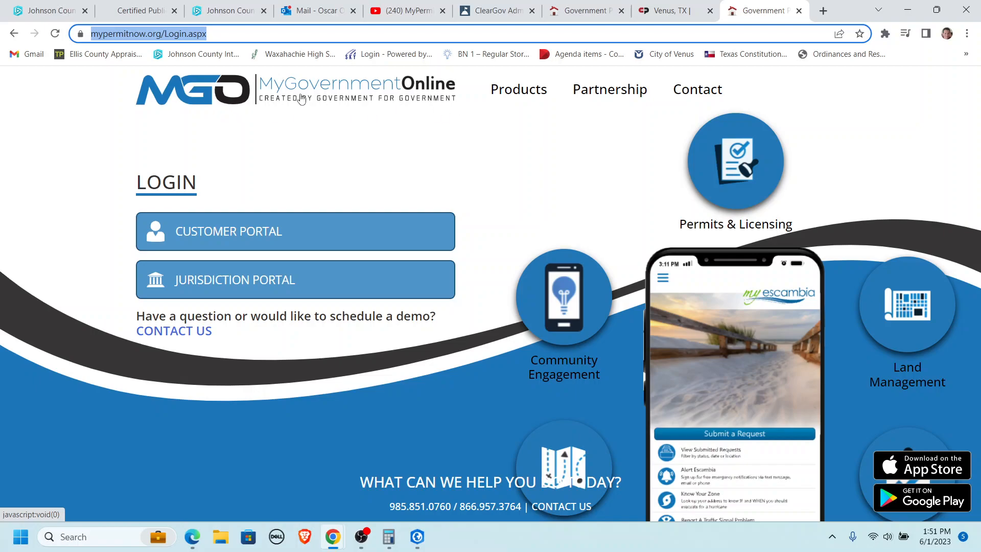
Open the Jurisdiction Portal sign-in page and fill in the account's e-mail address.
drag(139, 183, 210, 188)
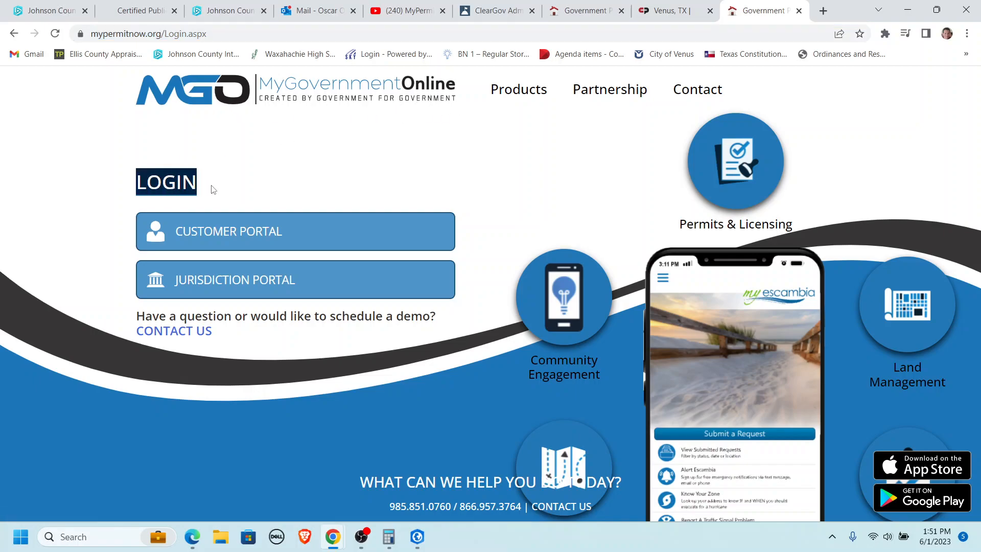
click(223, 285)
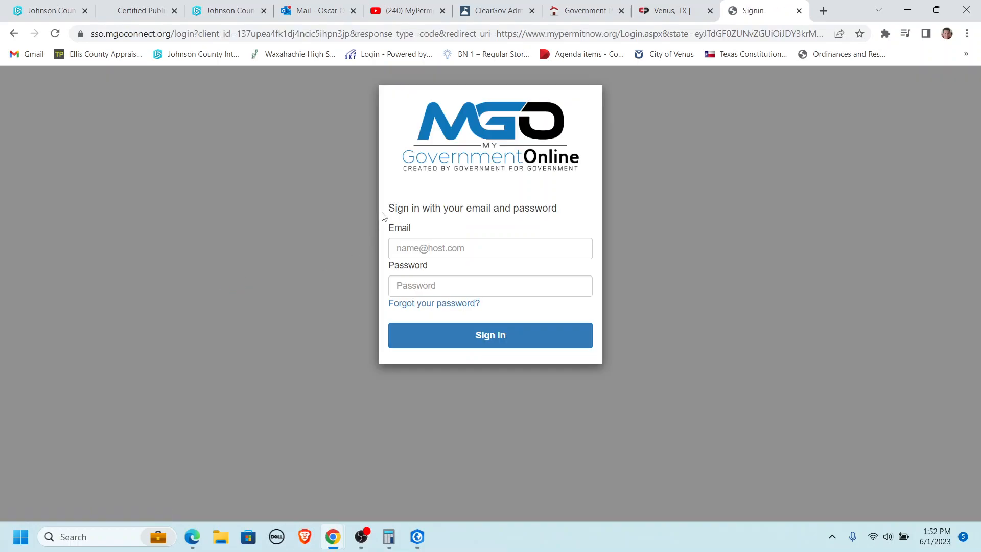
drag(390, 210, 558, 209)
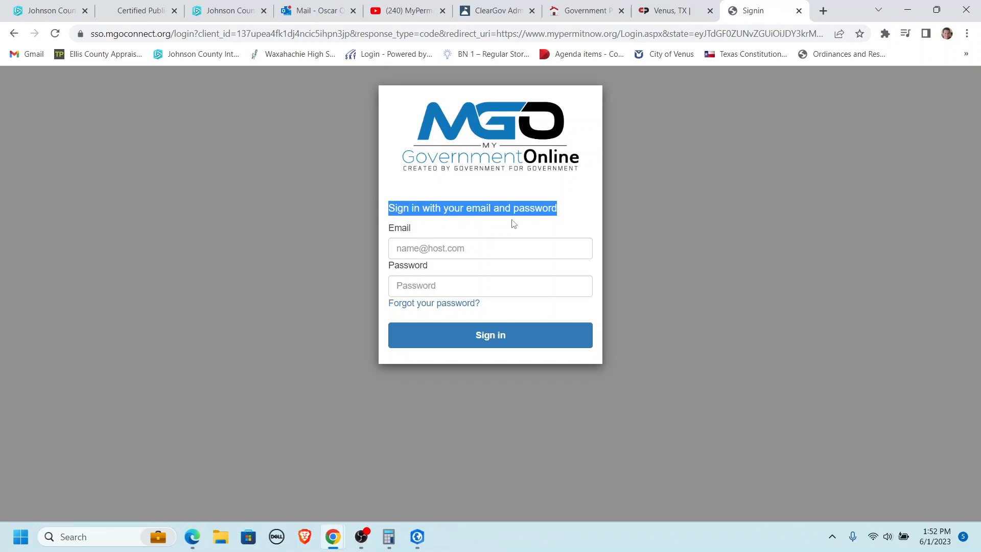
click(428, 250)
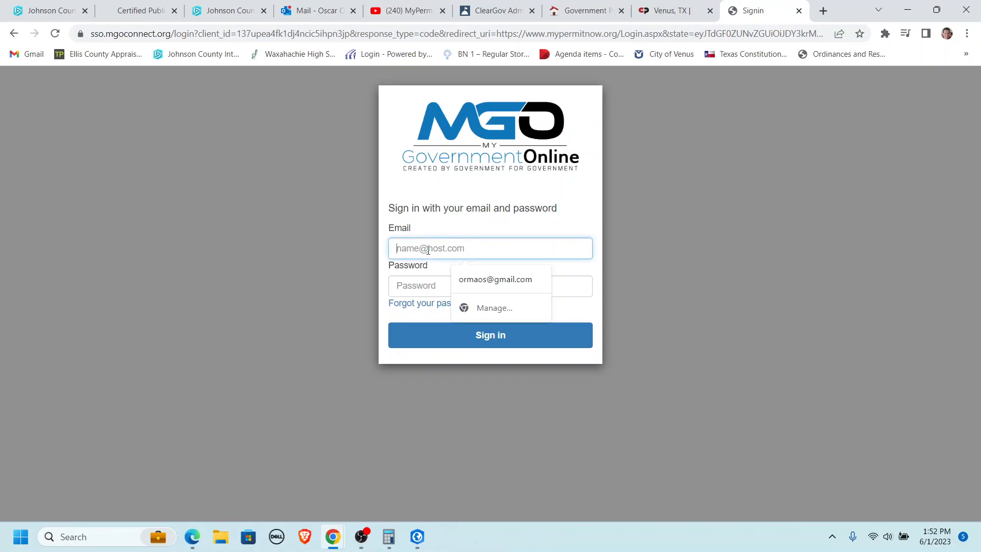
text(oor)
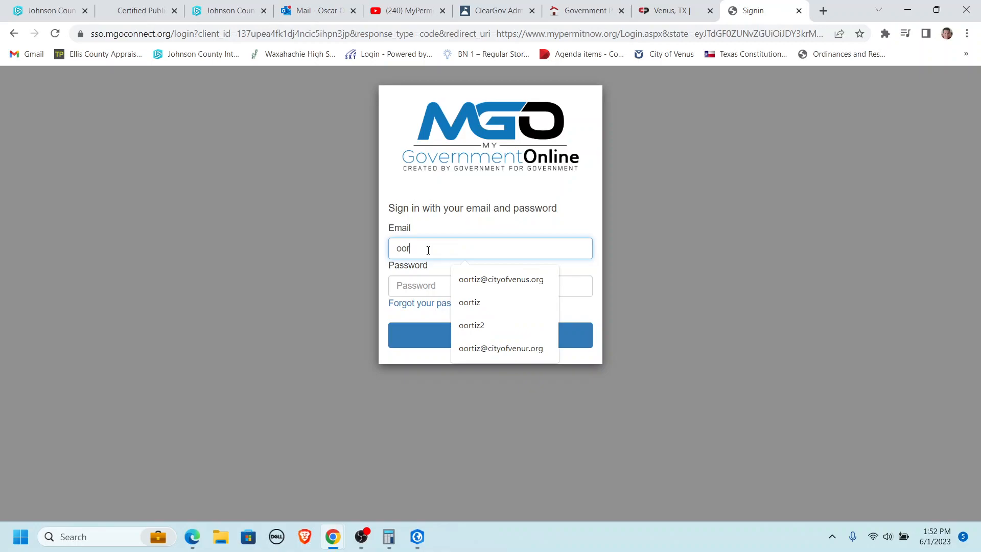
text(t)
key(Down)
key(Return)
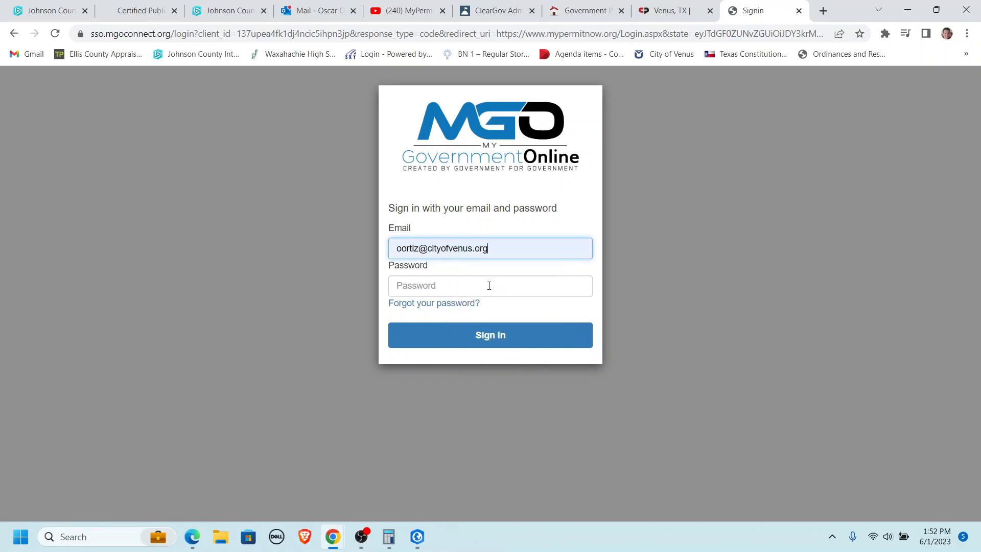
Enter the account password and sign in to the jurisdiction portal.
click(487, 287)
text(••••)
key(Caps_Lock)
text(•••)
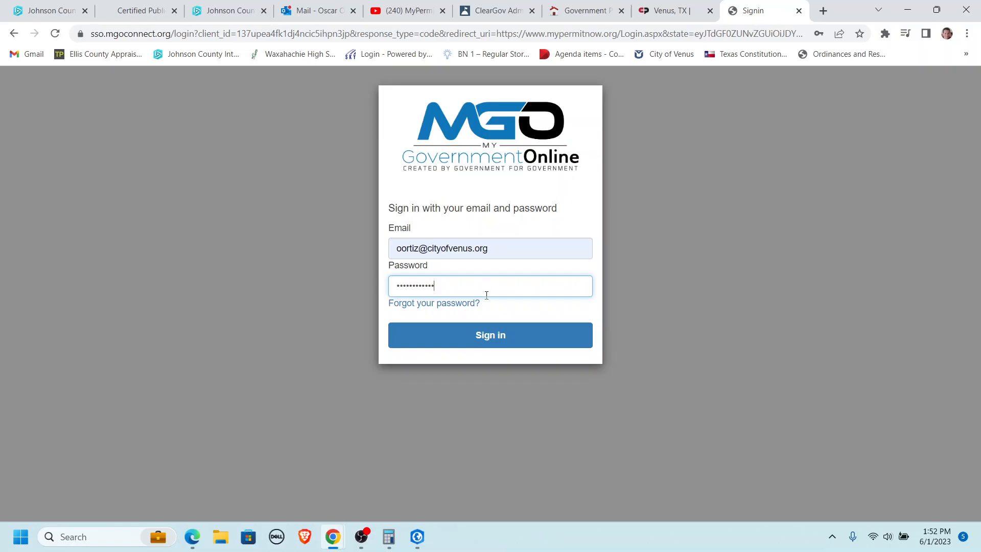
click(472, 338)
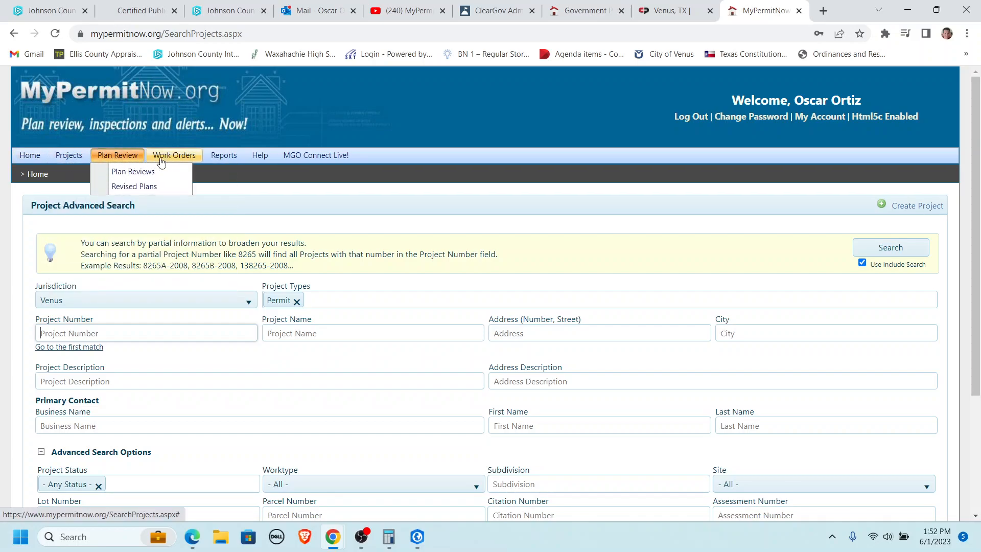
Open the signed-in user's account details page.
mouse_move(176, 162)
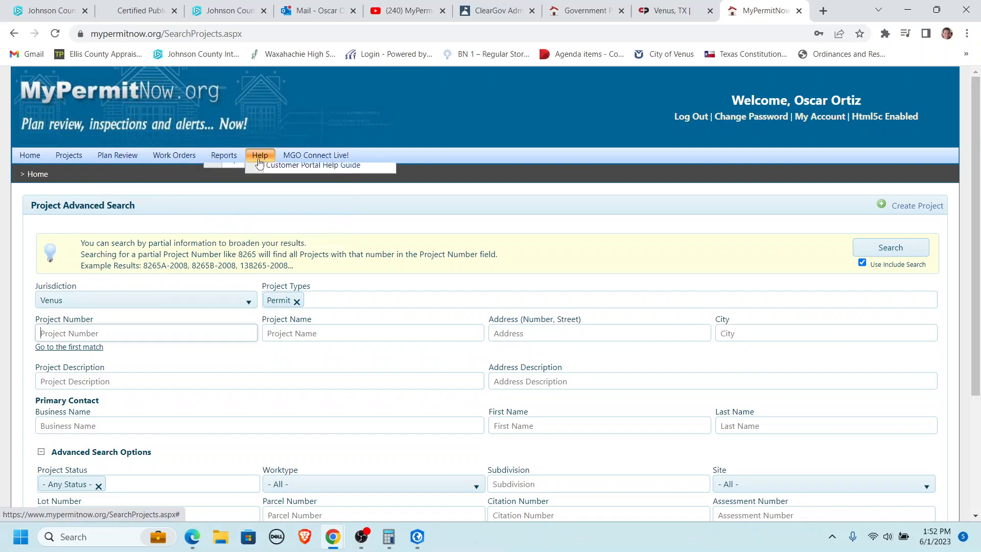
mouse_move(316, 162)
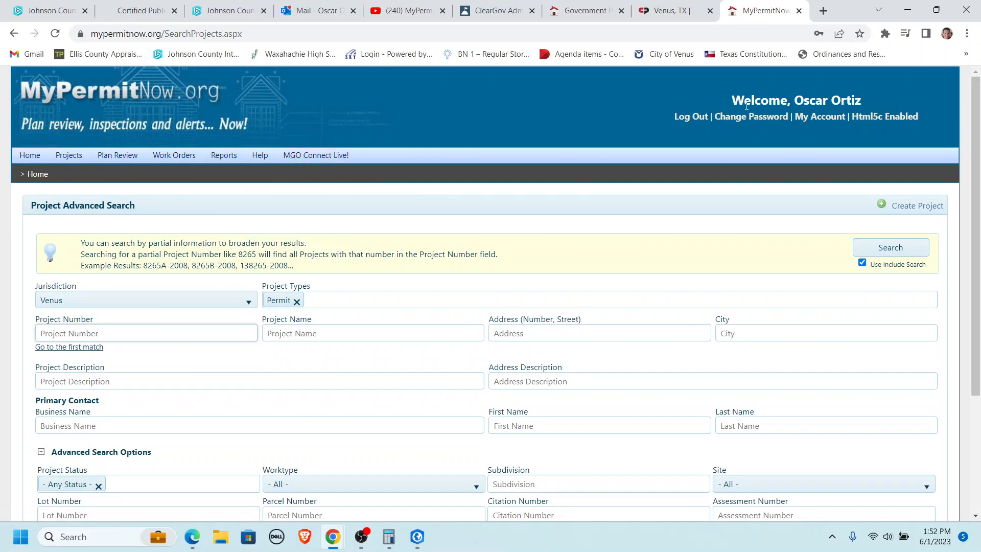
drag(794, 101, 870, 102)
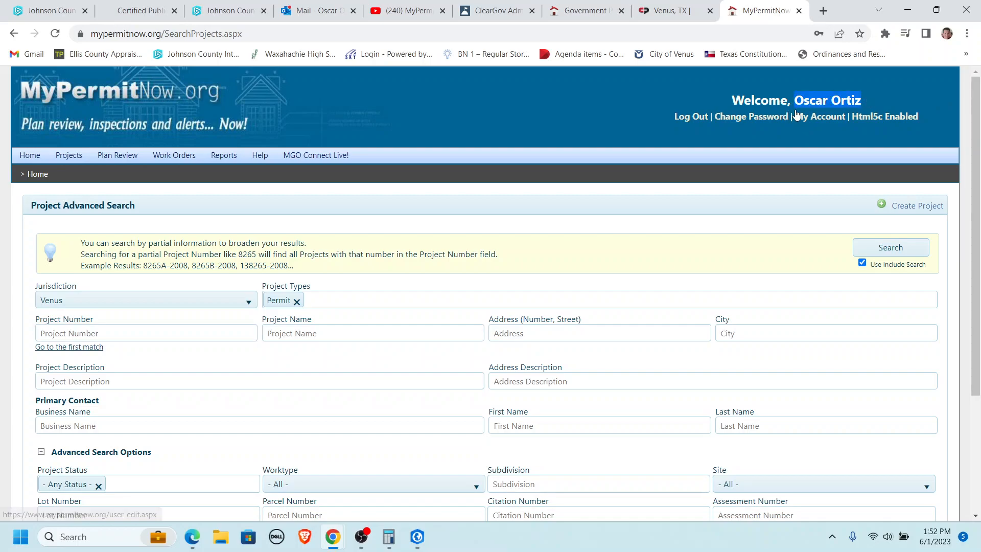
click(739, 117)
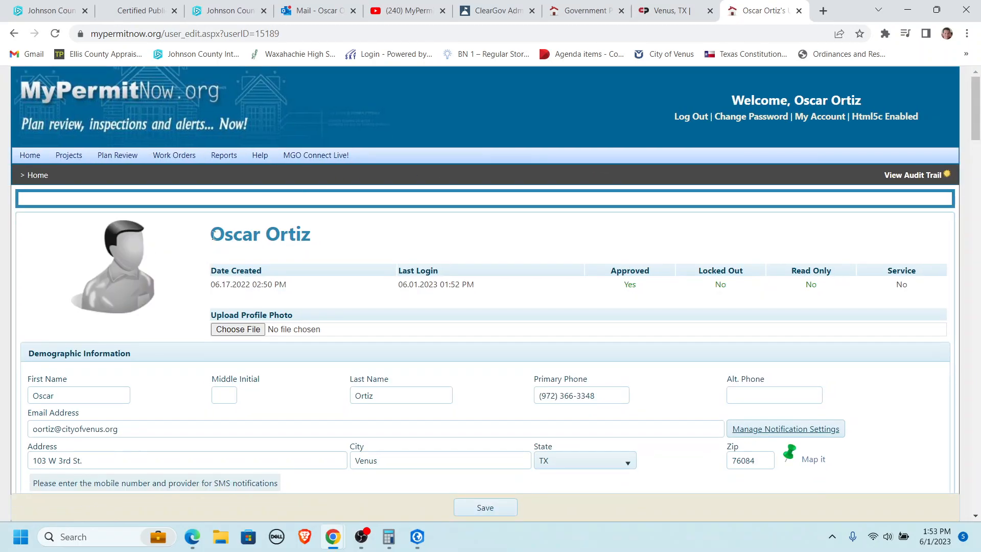
Examine the profile's Demographic Information, Account Information and Assigned Jurisdictions sections.
triple_click(294, 238)
scroll(359, 238, down, 4)
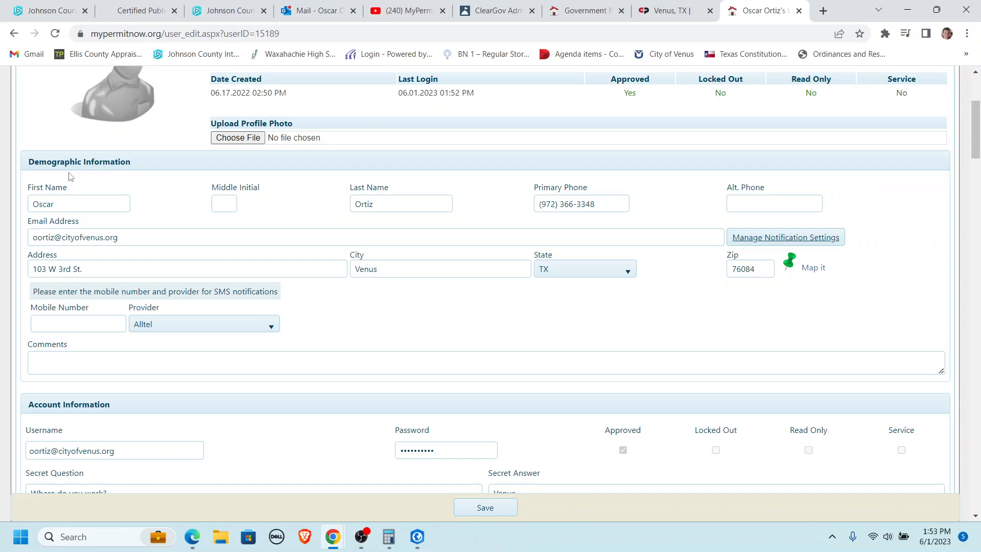
drag(29, 162, 137, 163)
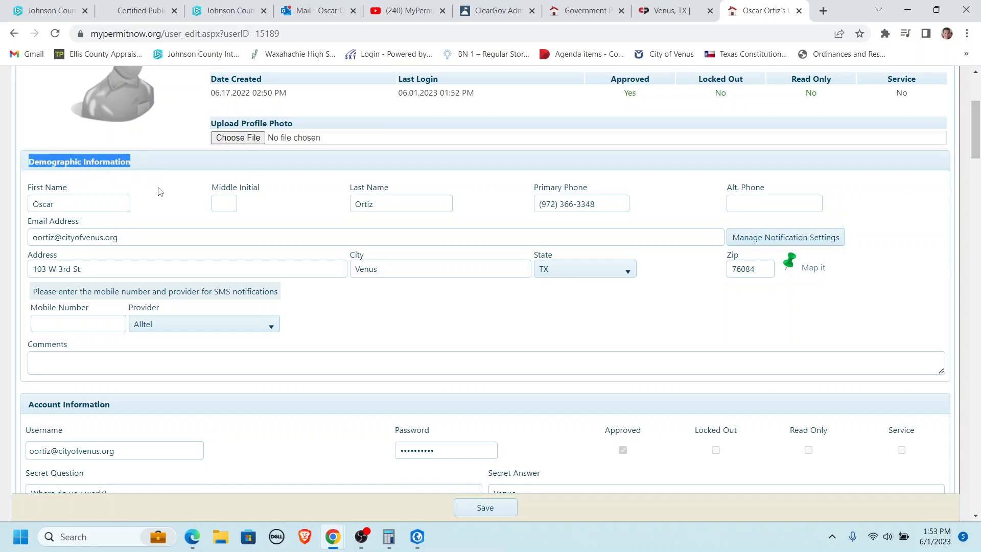
scroll(158, 189, down, 1)
scroll(159, 191, down, 2)
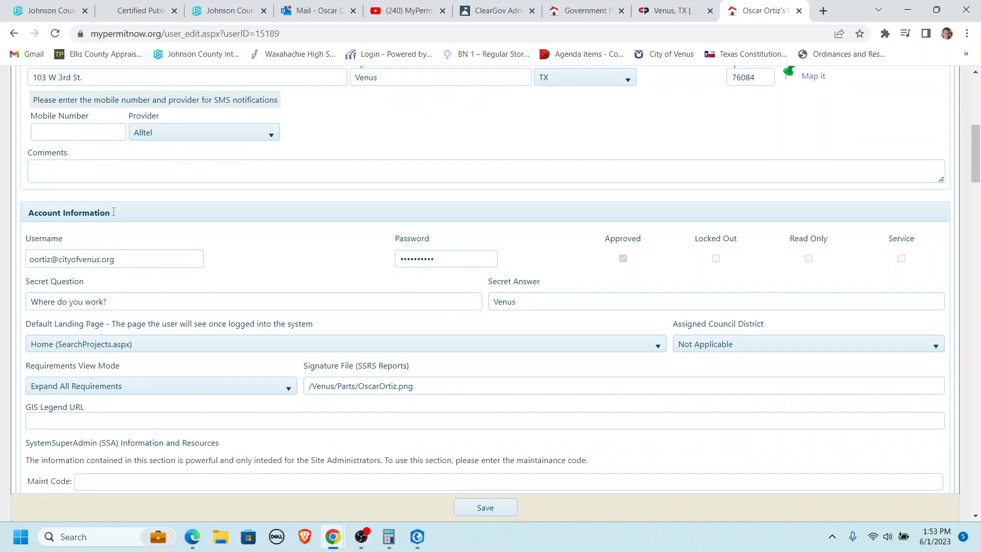
triple_click(113, 211)
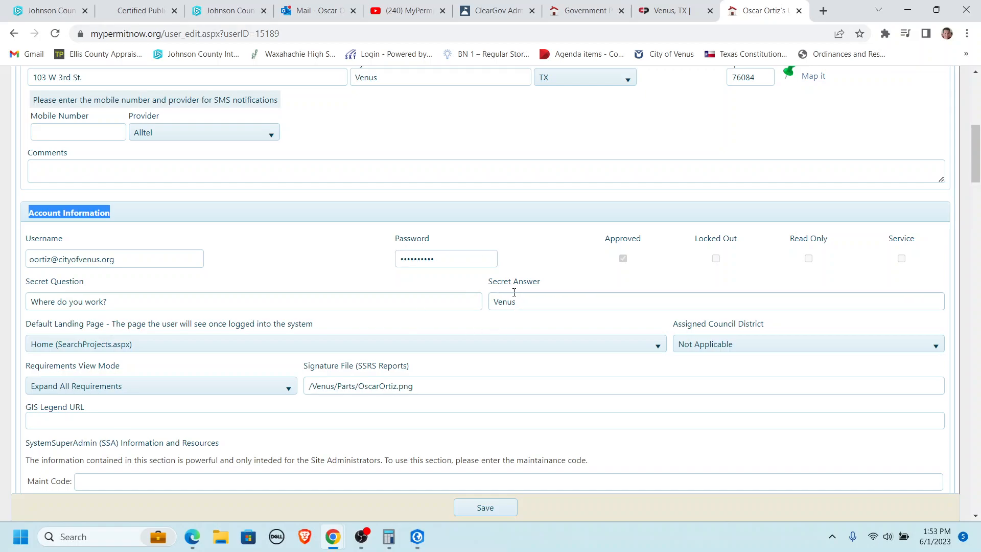
scroll(484, 335, down, 2)
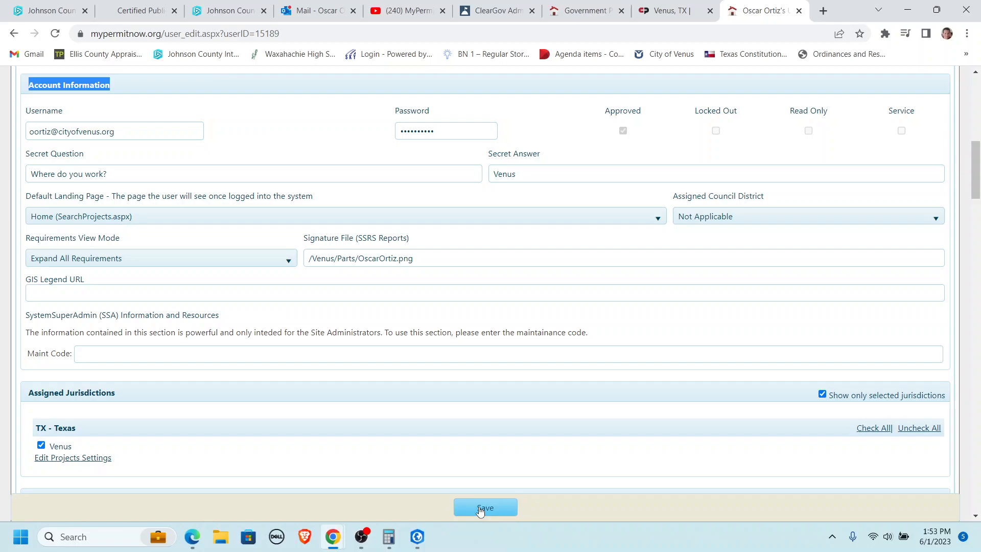
scroll(403, 360, up, 10)
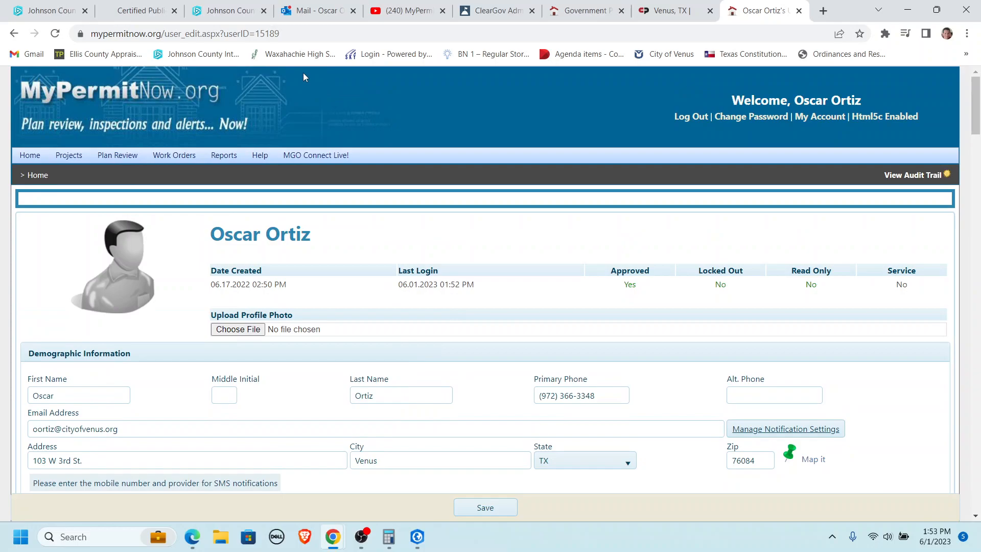
Open the Department Queue V2 page for projects.
mouse_move(69, 158)
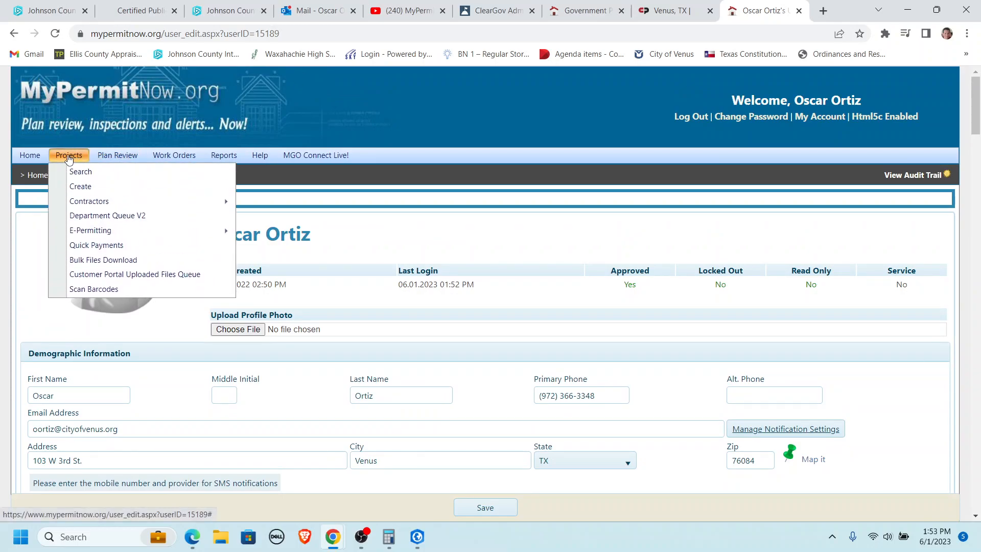
click(85, 217)
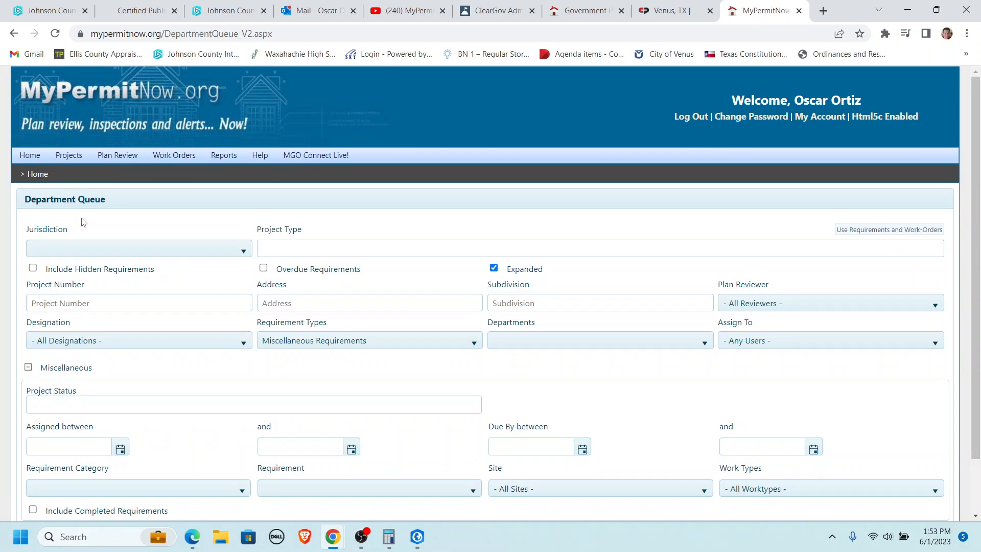
drag(106, 200, 17, 205)
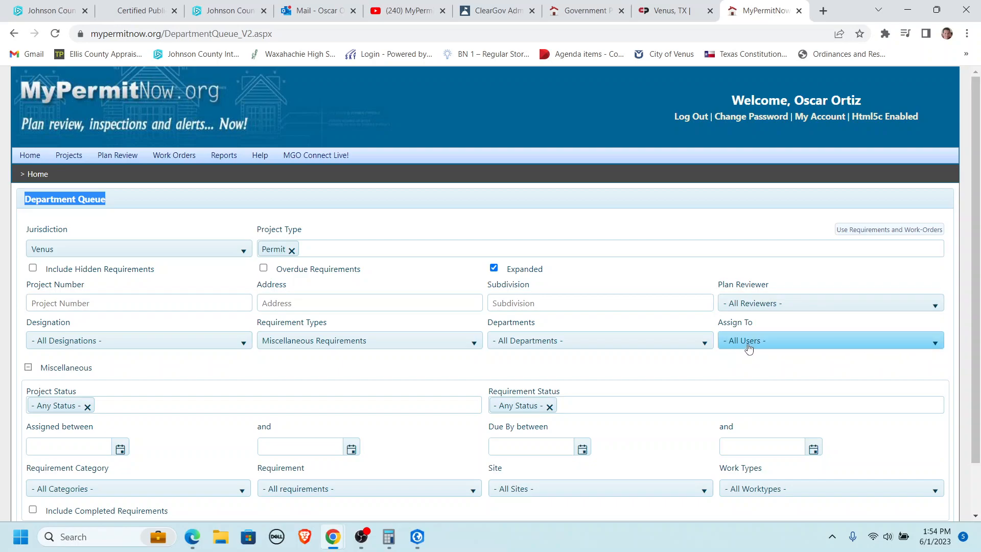
Search the Department Queue for requirements assigned to the signed-in user and look through the listed permits.
click(938, 348)
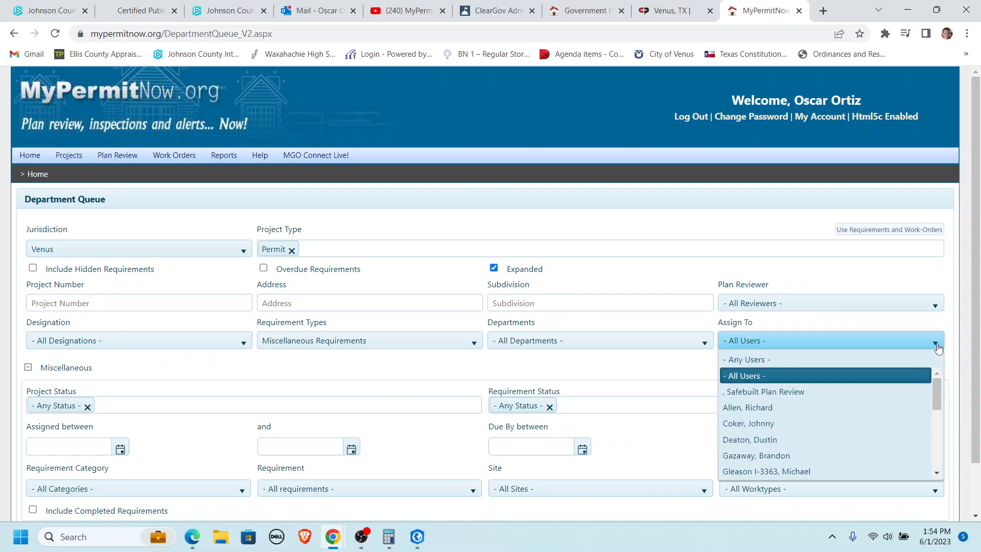
scroll(855, 427, down, 2)
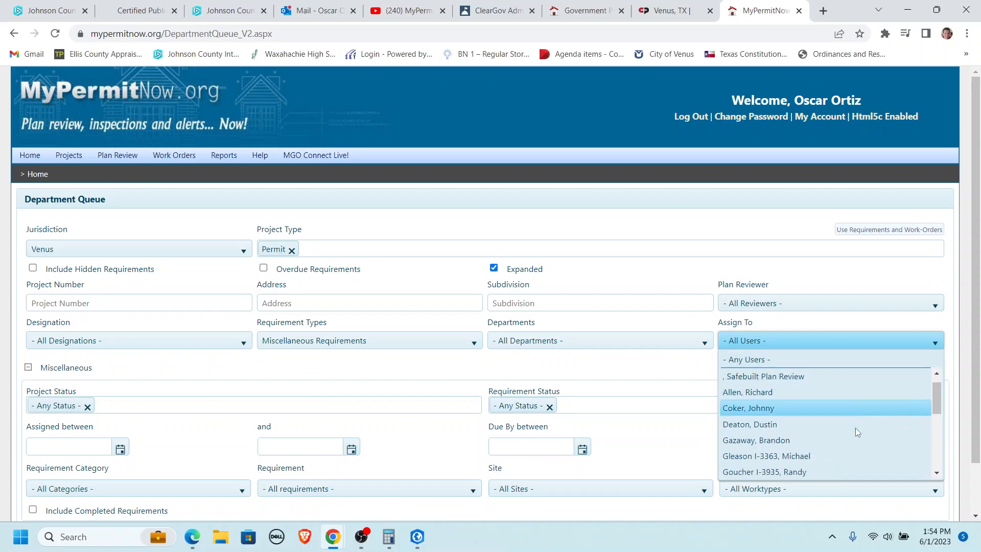
scroll(853, 429, down, 3)
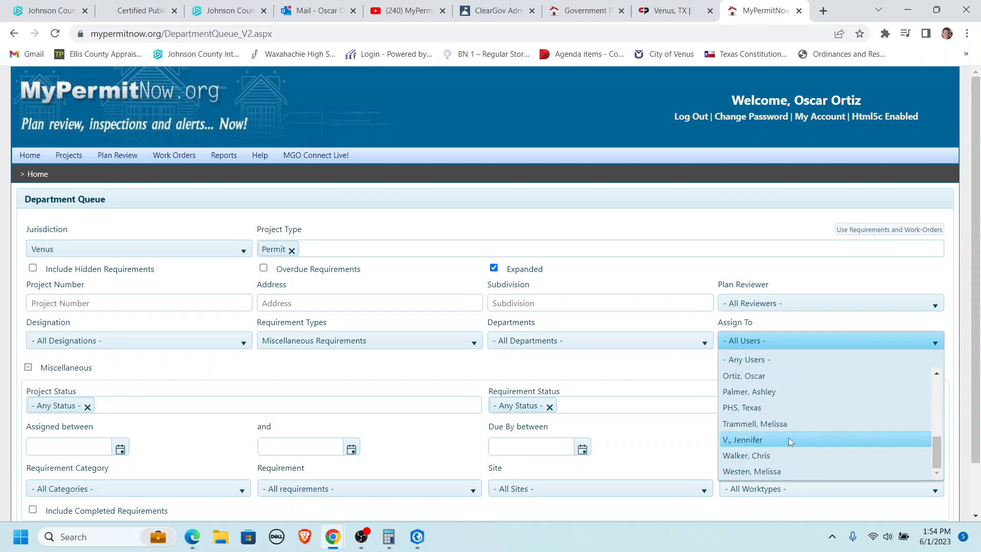
click(740, 381)
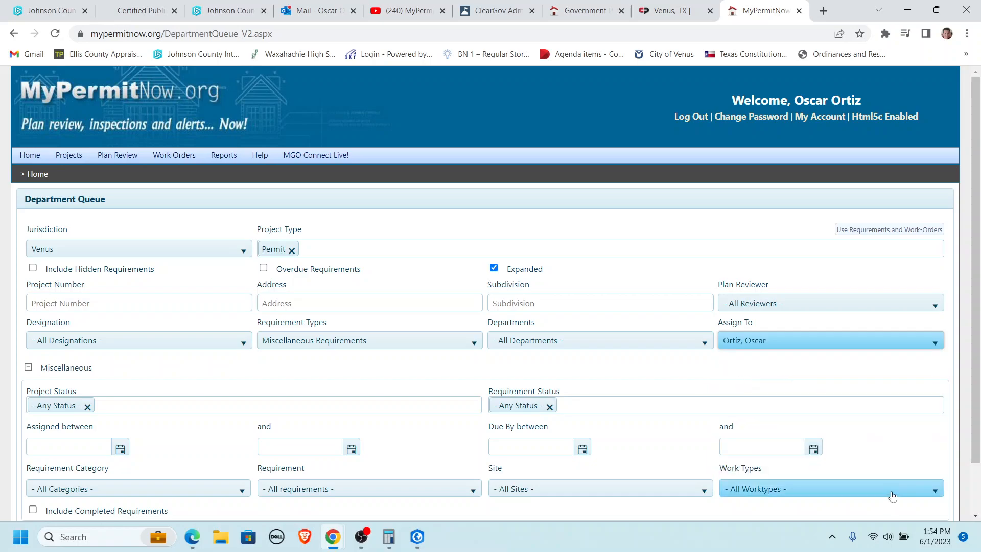
scroll(869, 449, down, 2)
click(919, 488)
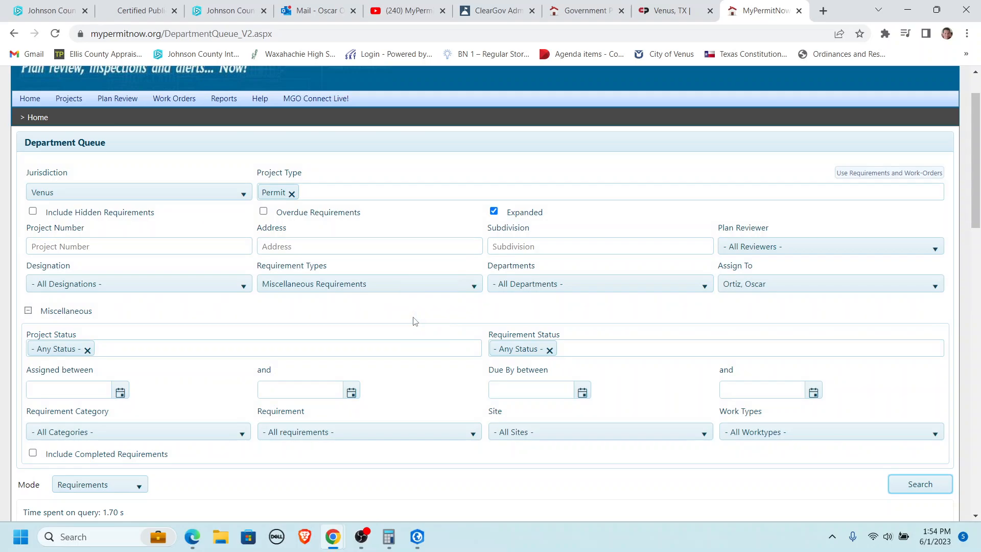
scroll(415, 321, down, 6)
scroll(415, 321, down, 12)
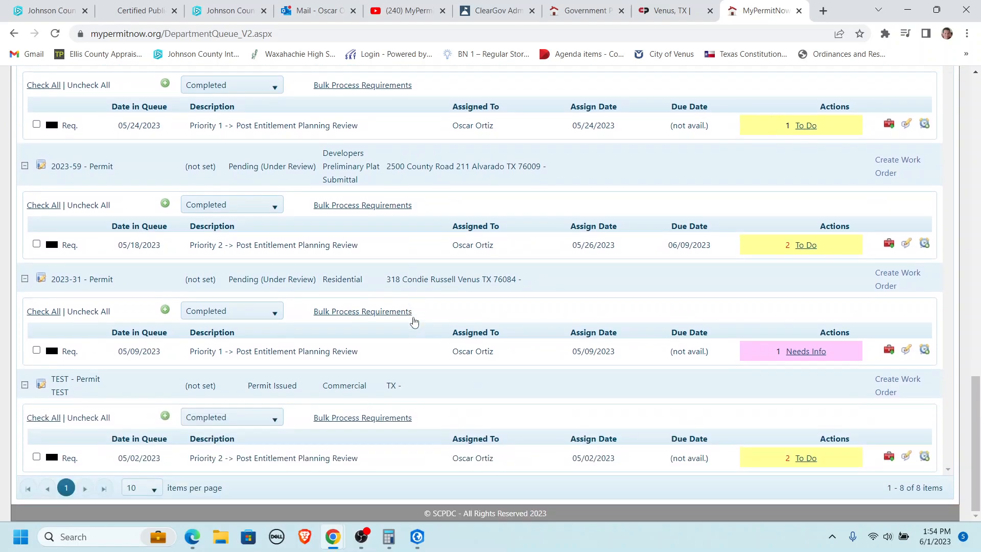
click(414, 321)
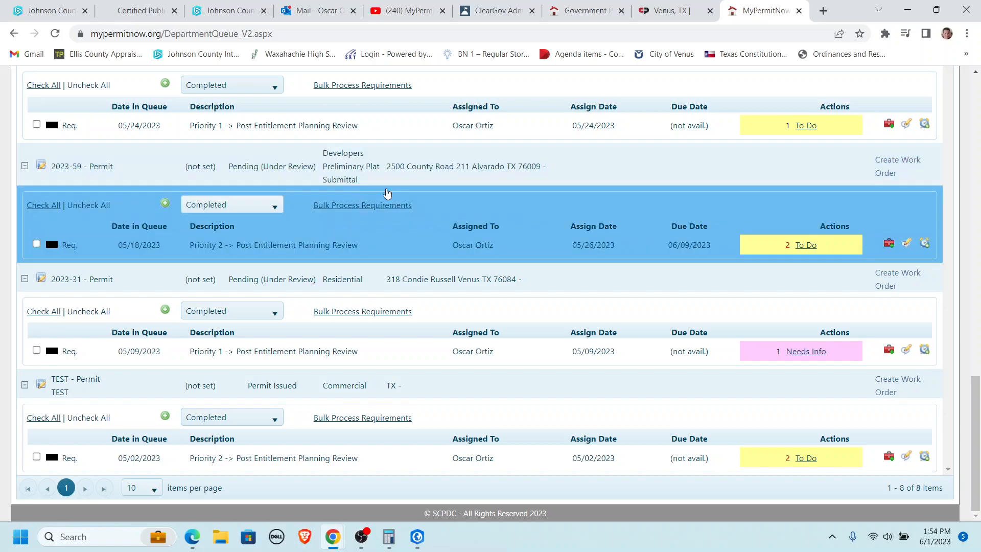
Change the Assign To filter to another staff member and search the Department Queue for that person's requirements.
scroll(664, 247, up, 15)
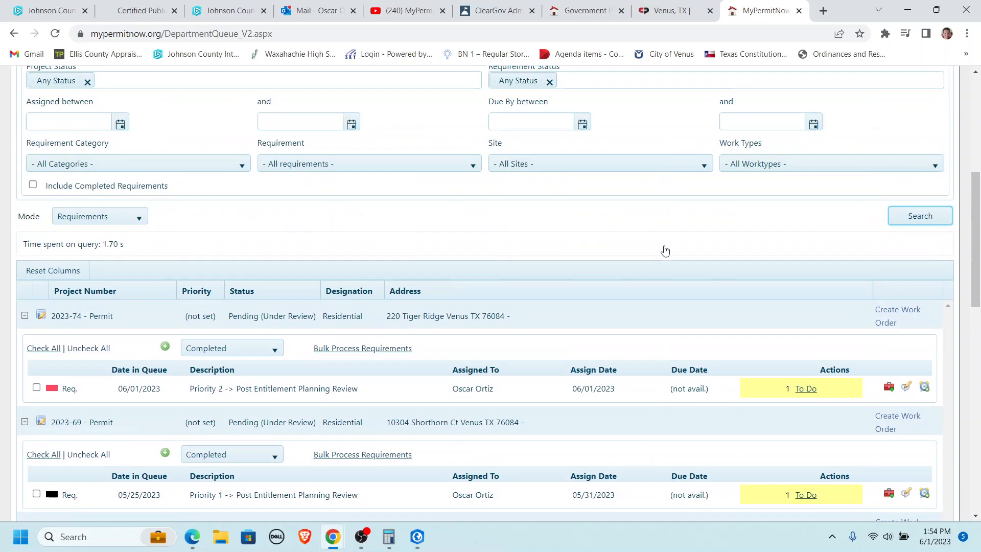
scroll(666, 250, down, 1)
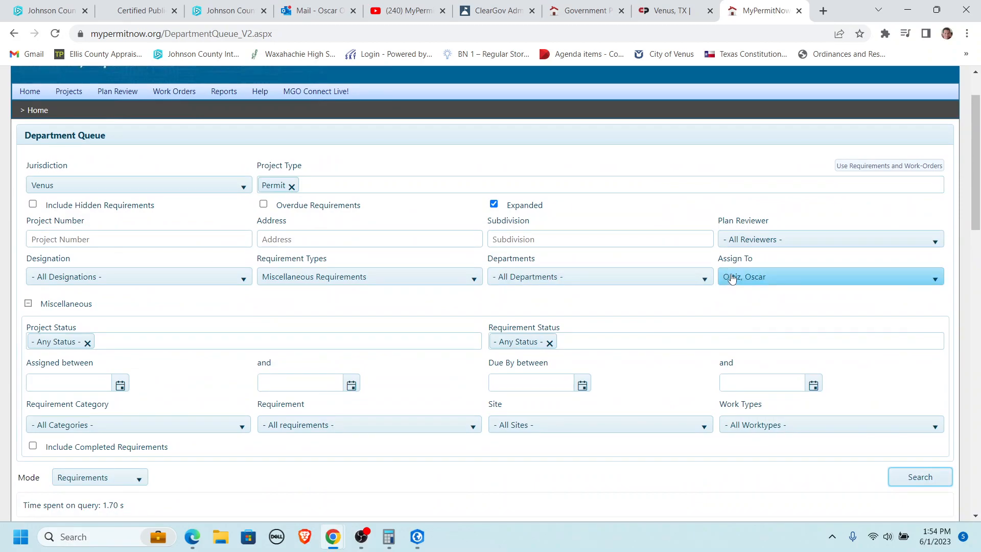
click(738, 281)
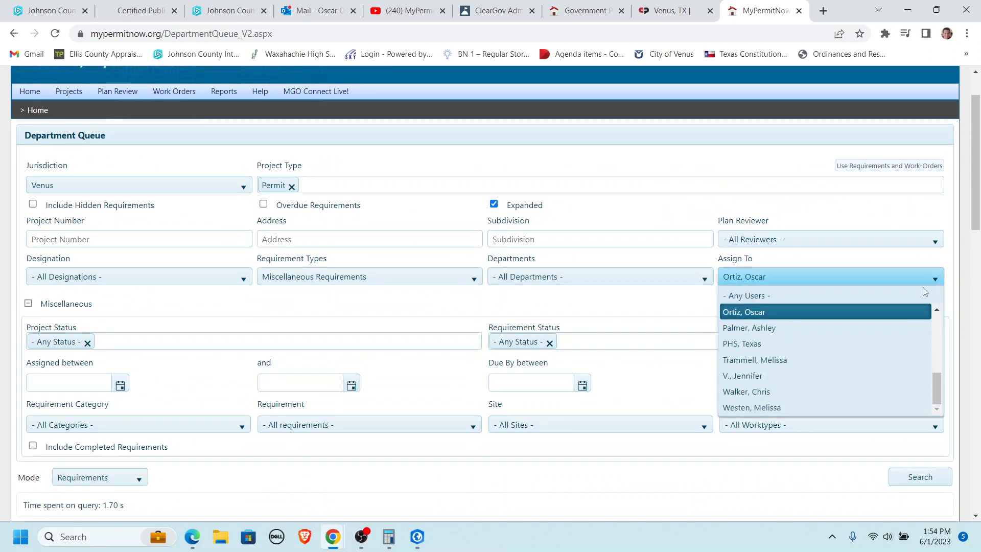
scroll(780, 374, up, 5)
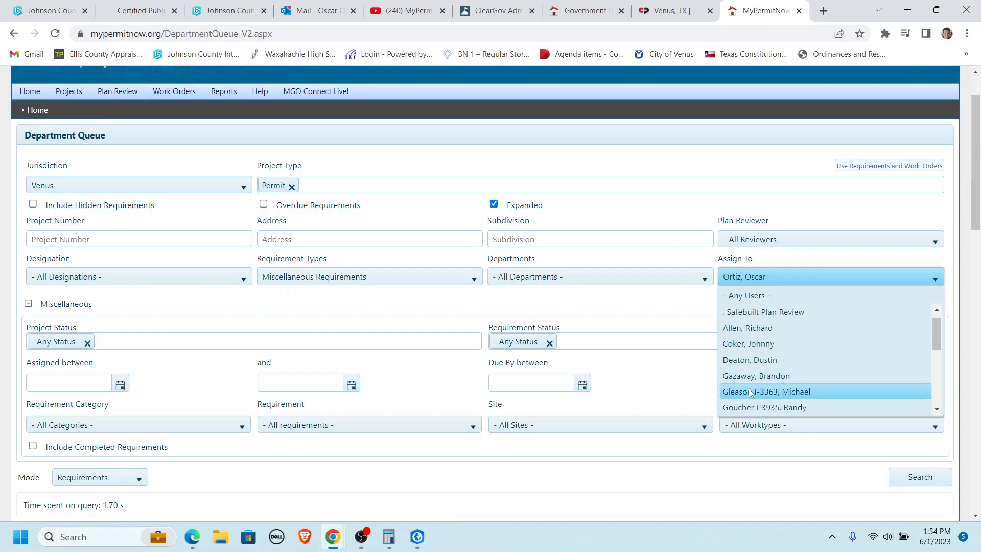
scroll(749, 391, down, 2)
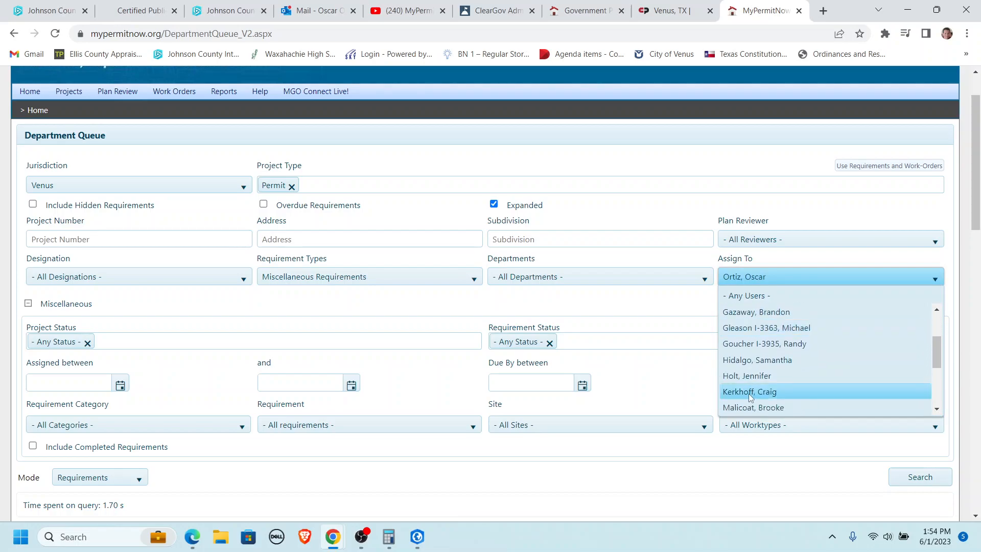
click(749, 392)
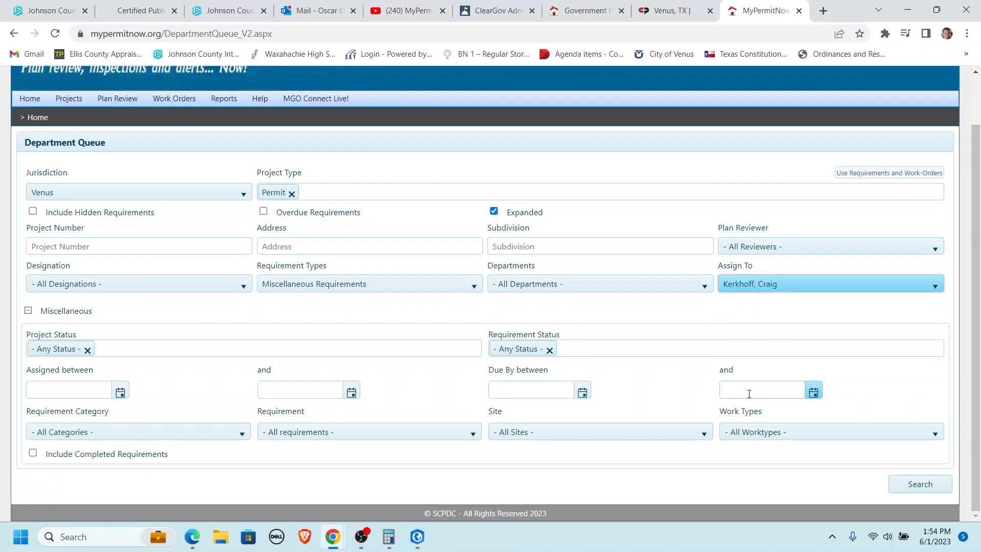
click(916, 490)
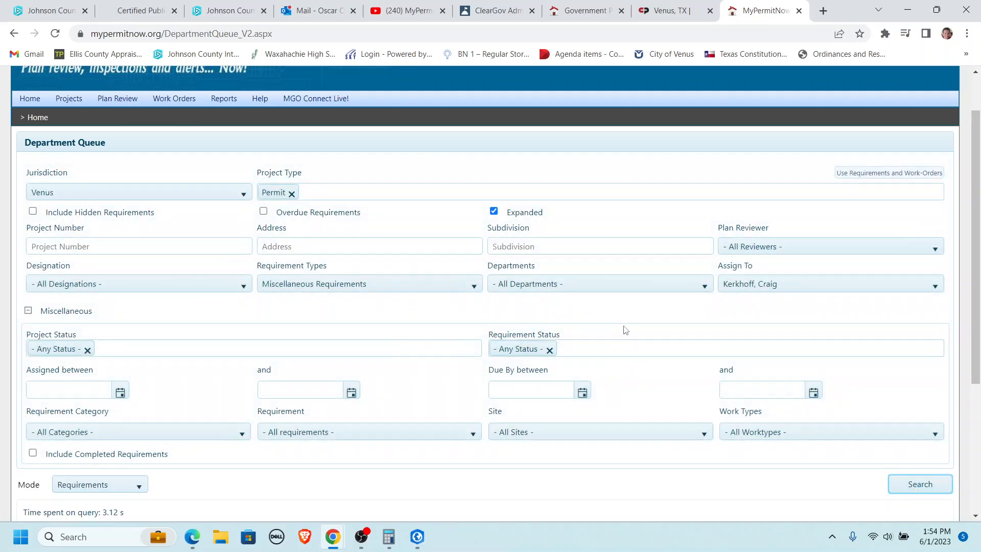
Open the project details page of the 2023-59 permit listed in the Department Queue results.
scroll(625, 330, down, 4)
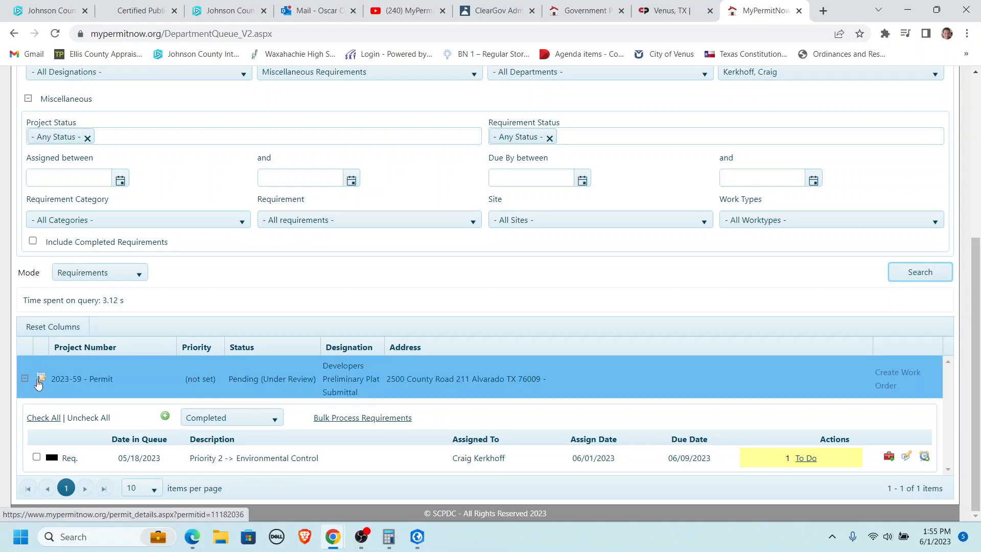
click(40, 381)
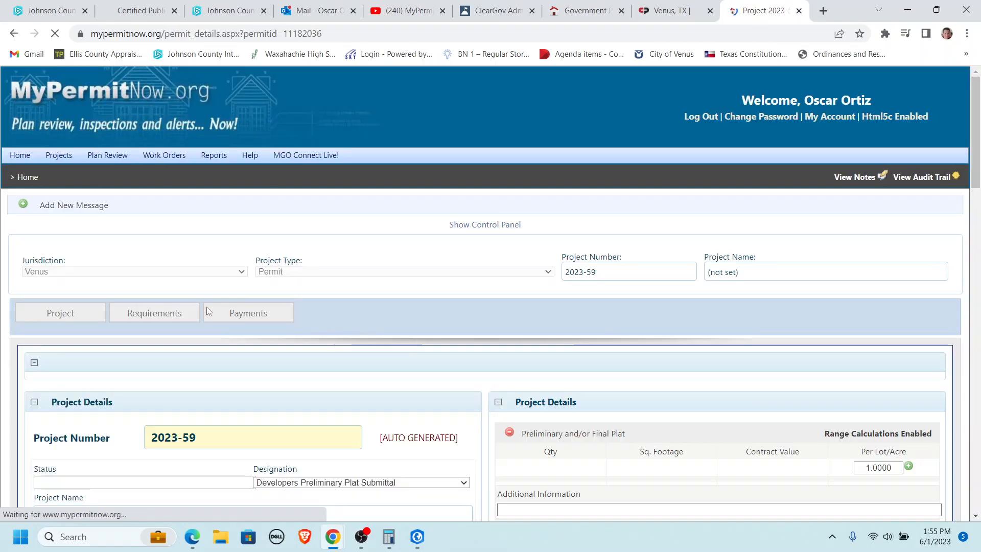
Look through the permit's project details, address, contacts, issuance and project information down to the Associated Files in Document Management.
scroll(129, 287, down, 2)
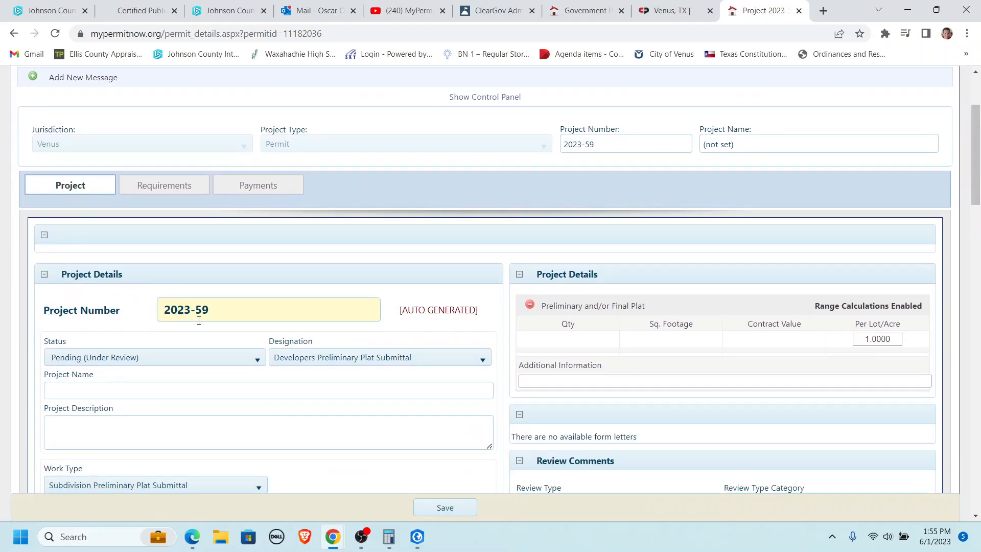
scroll(168, 368, down, 1)
scroll(167, 368, down, 3)
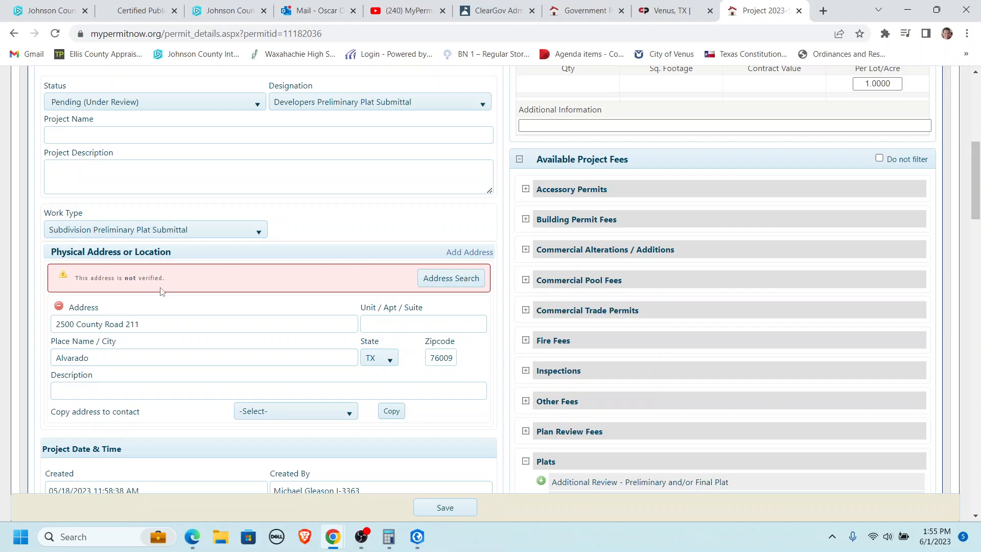
scroll(148, 327, down, 6)
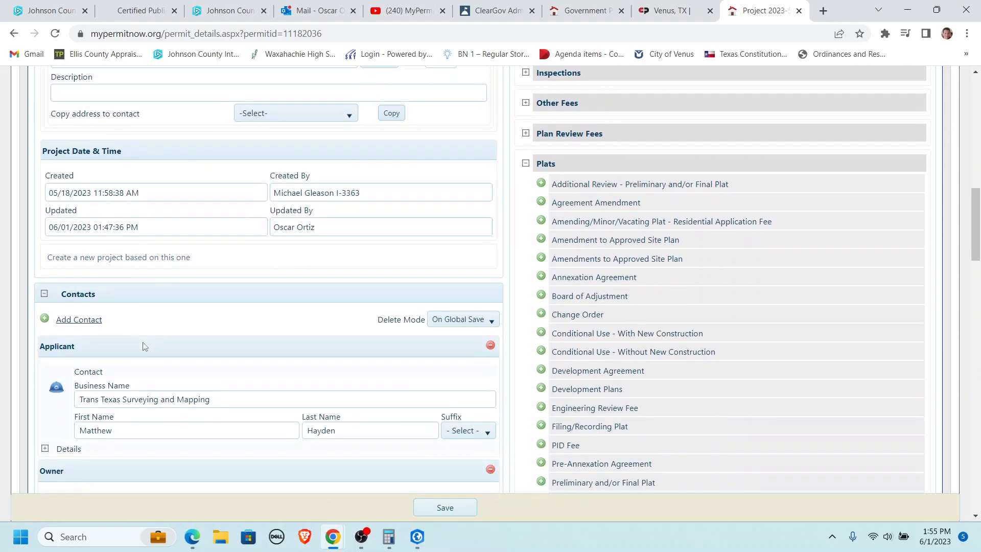
scroll(144, 346, down, 3)
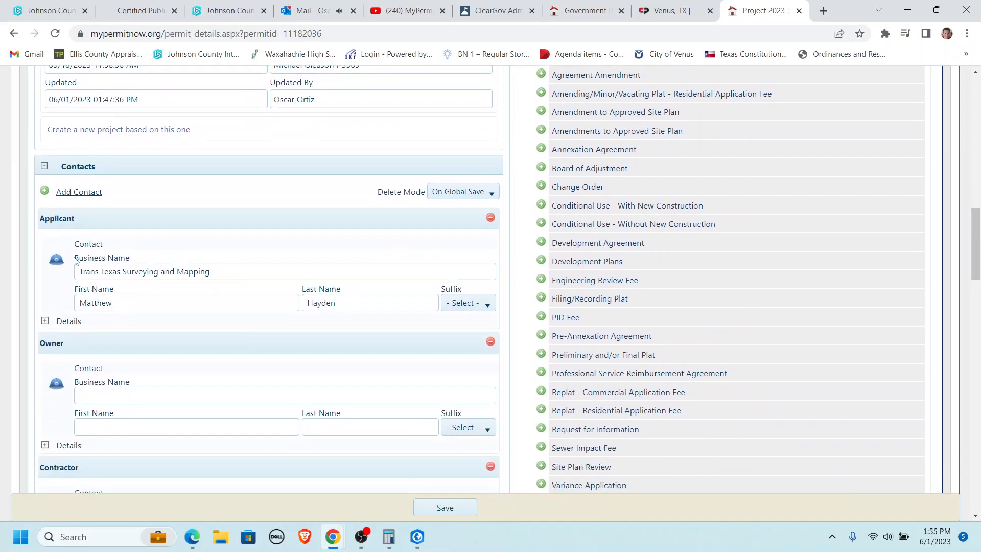
scroll(129, 331, down, 5)
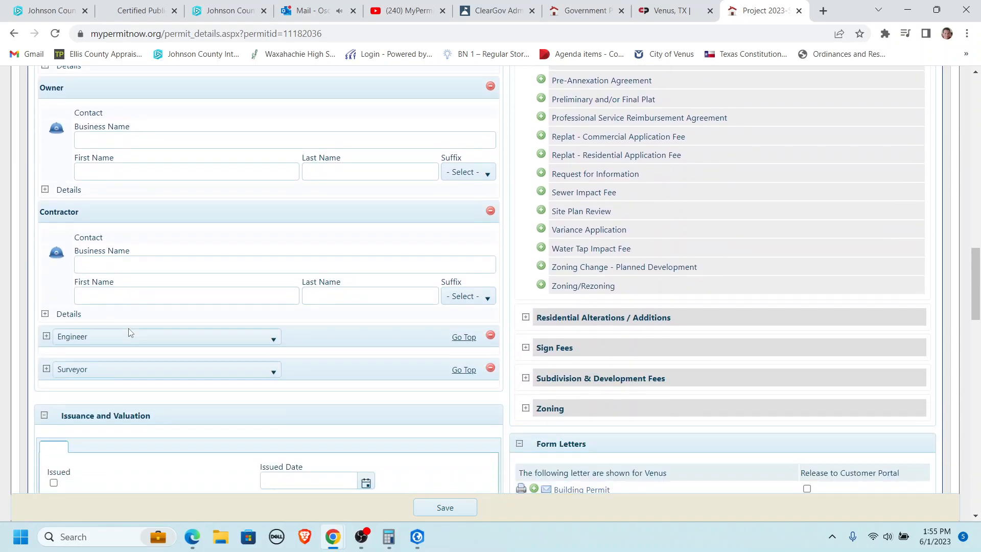
scroll(128, 332, down, 12)
scroll(127, 328, down, 4)
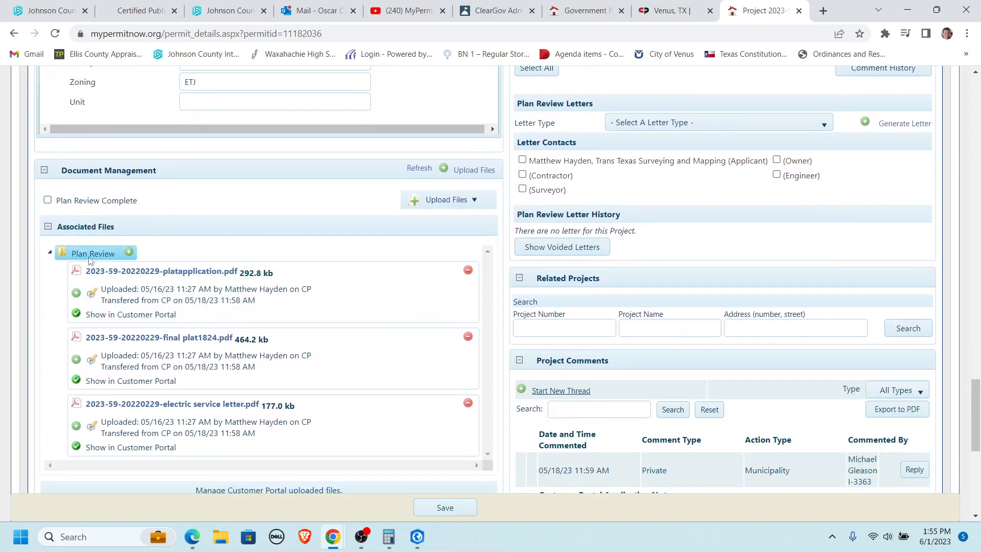
drag(62, 226, 147, 242)
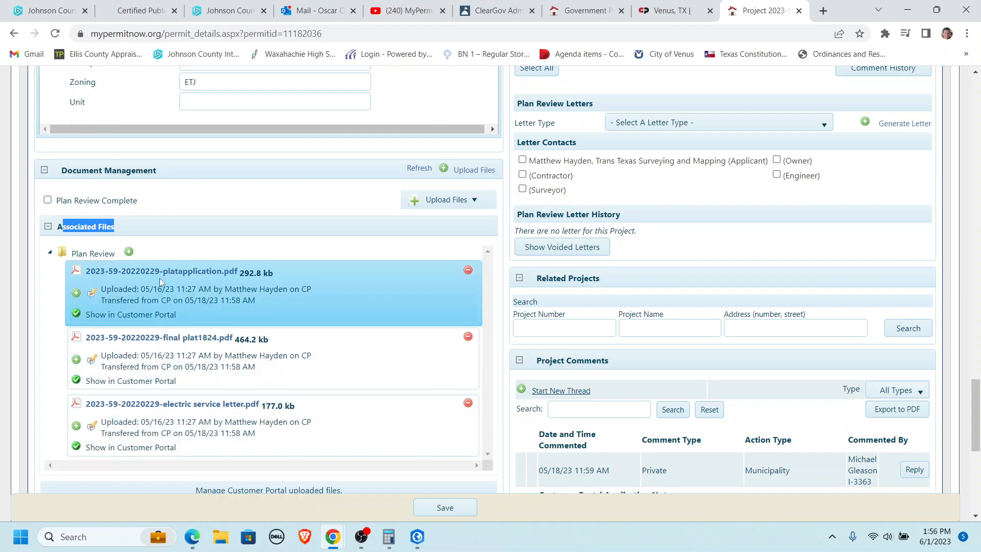
Open the plat application, final plat and electric service letter PDFs from the Plan Review folder in separate browser tabs.
right_click(187, 273)
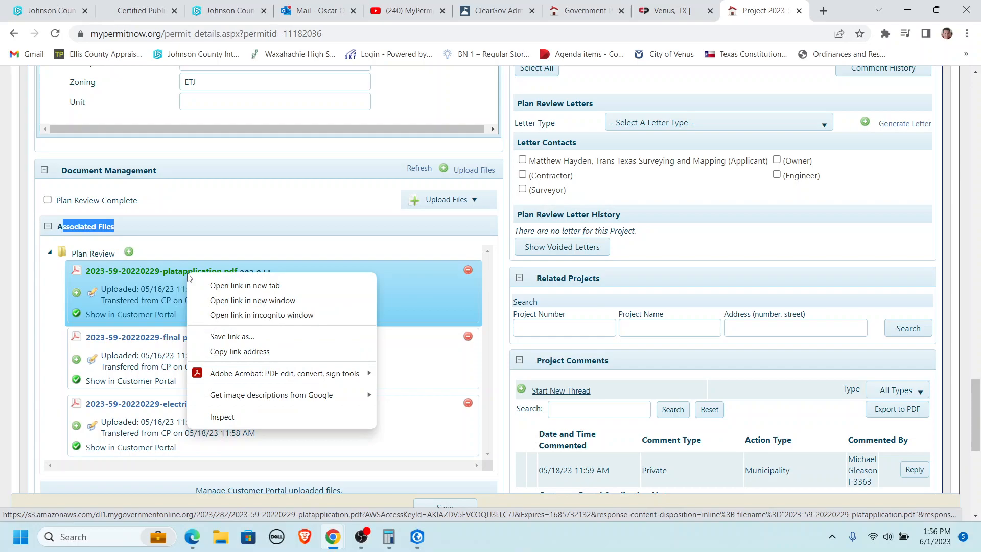
click(212, 286)
right_click(203, 339)
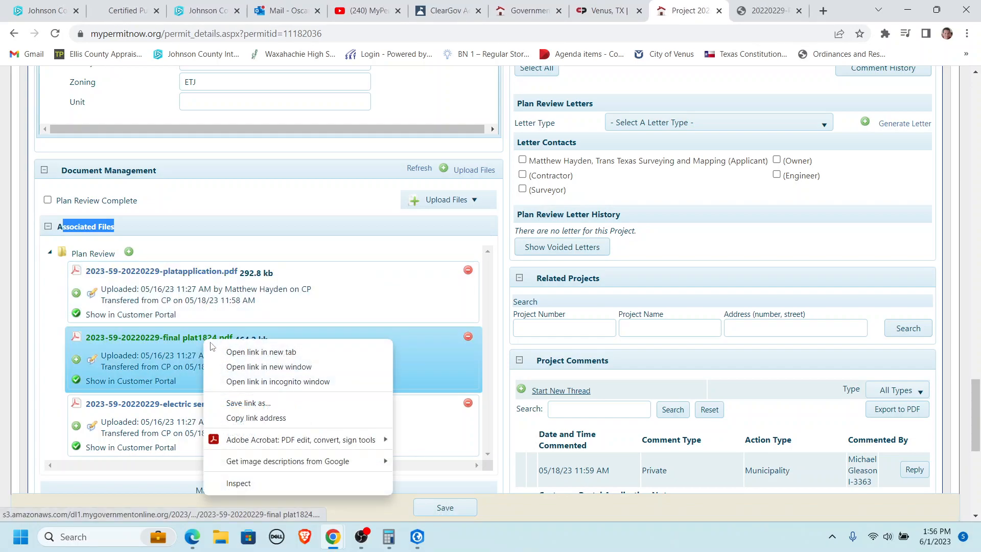
click(229, 356)
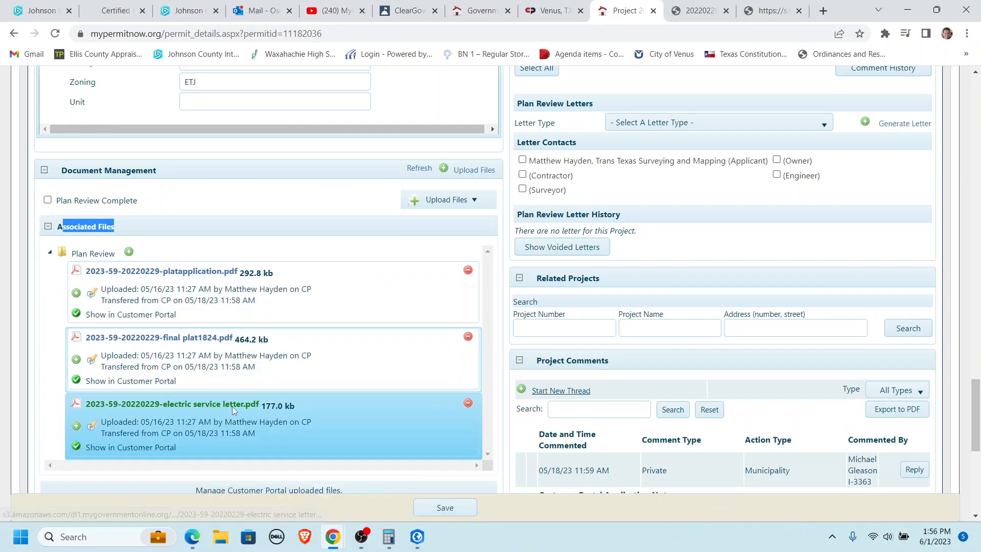
right_click(230, 406)
click(266, 263)
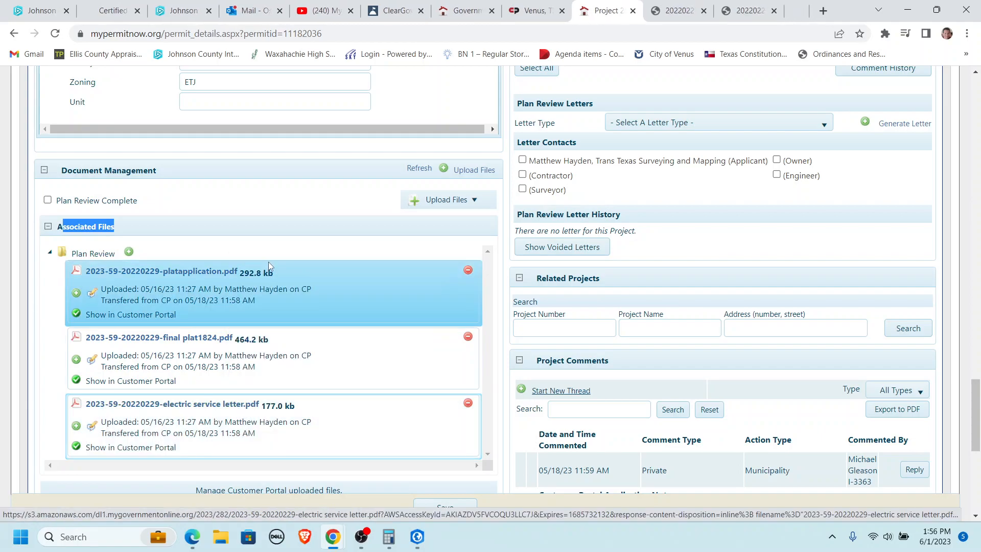
Read through all three pages of the plat application PDF, including property, owner, signature and notary sections.
click(639, 11)
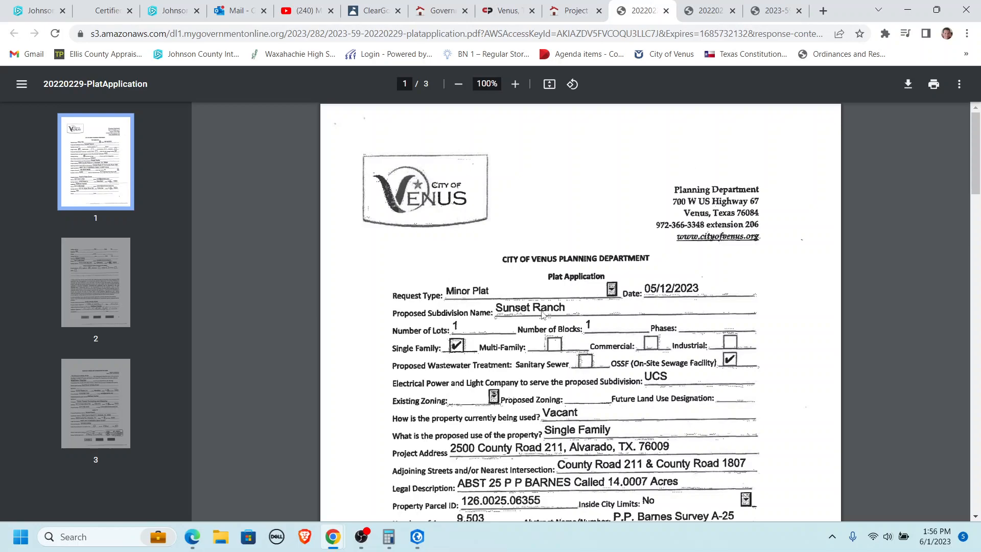
scroll(551, 313, down, 1)
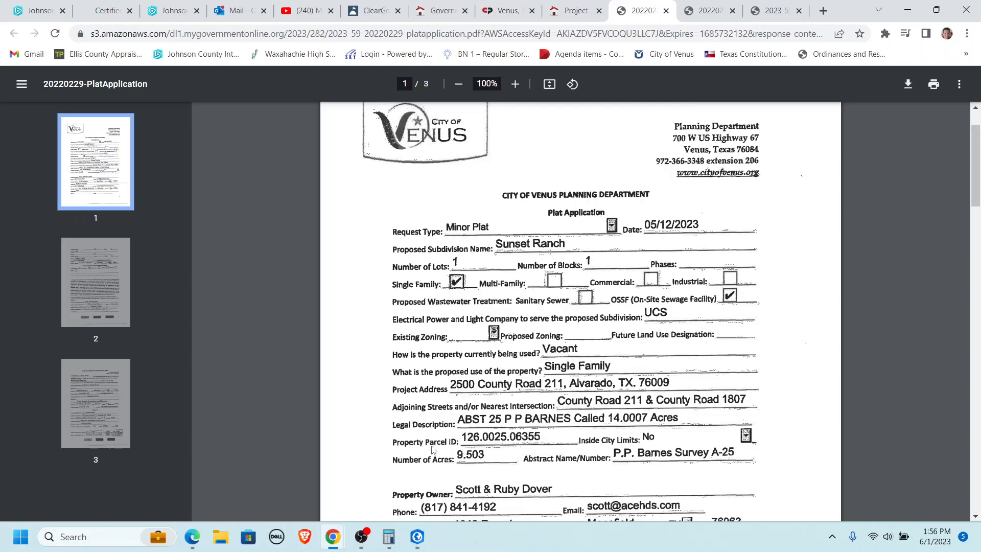
scroll(460, 399, down, 5)
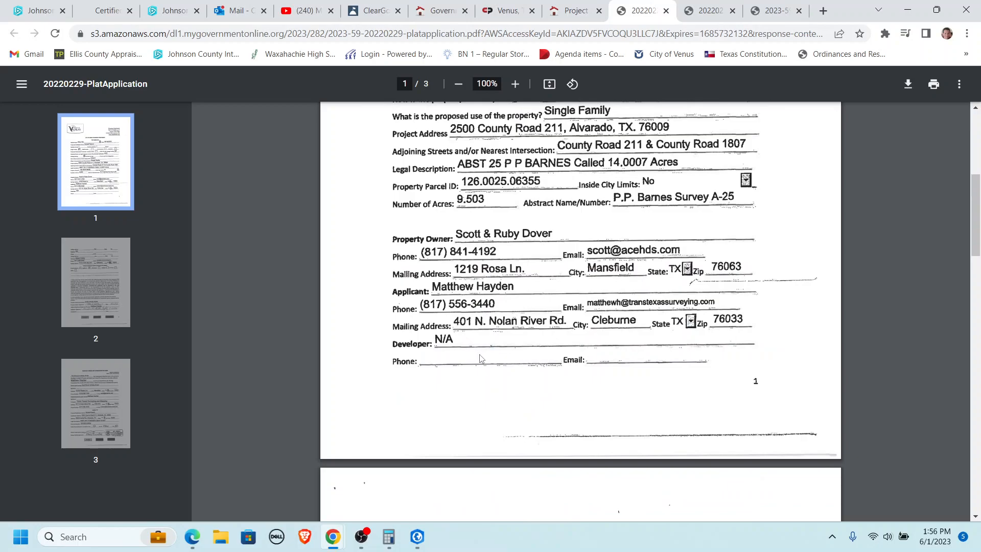
scroll(480, 359, down, 5)
scroll(481, 359, down, 14)
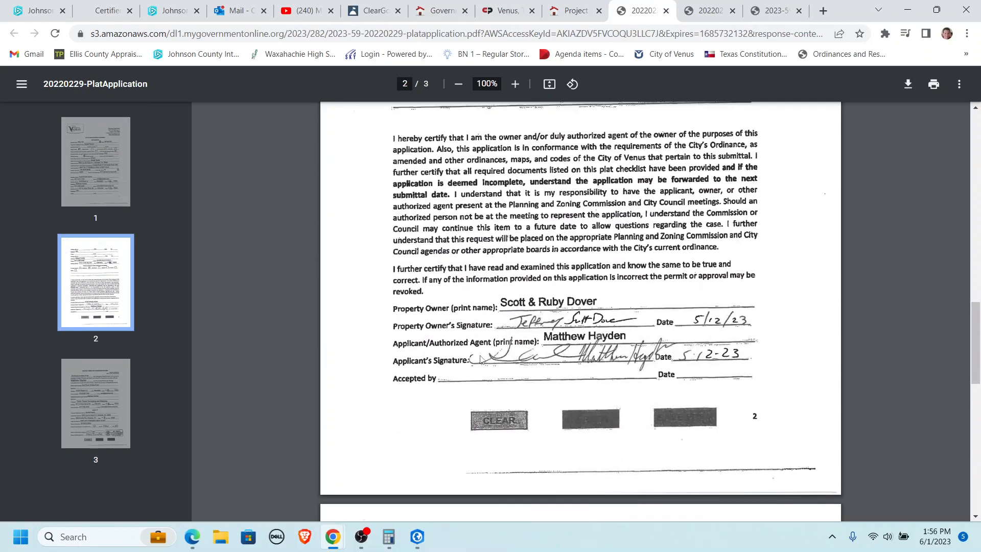
scroll(480, 359, down, 4)
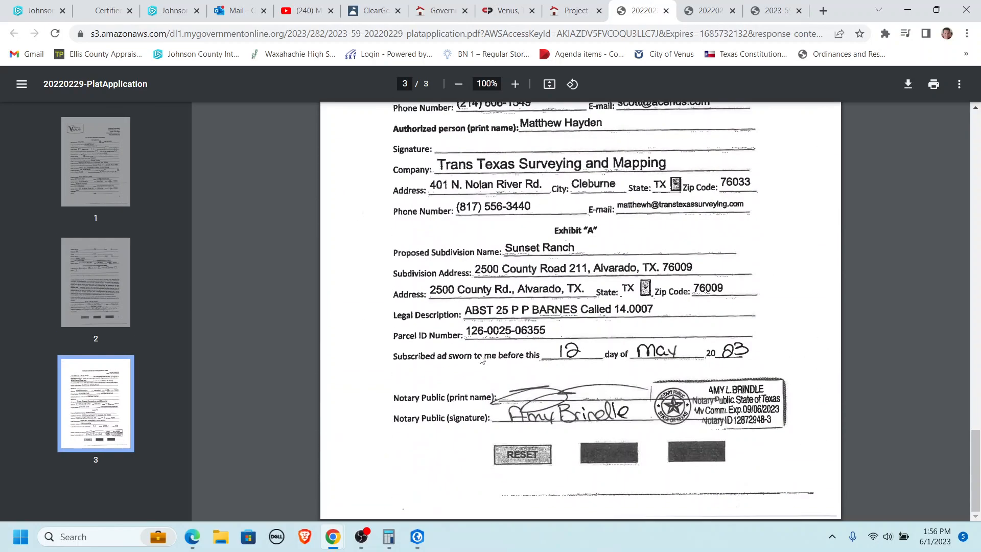
View the final plat PDF and examine the Minor Plat title block and the lot drawing.
click(701, 12)
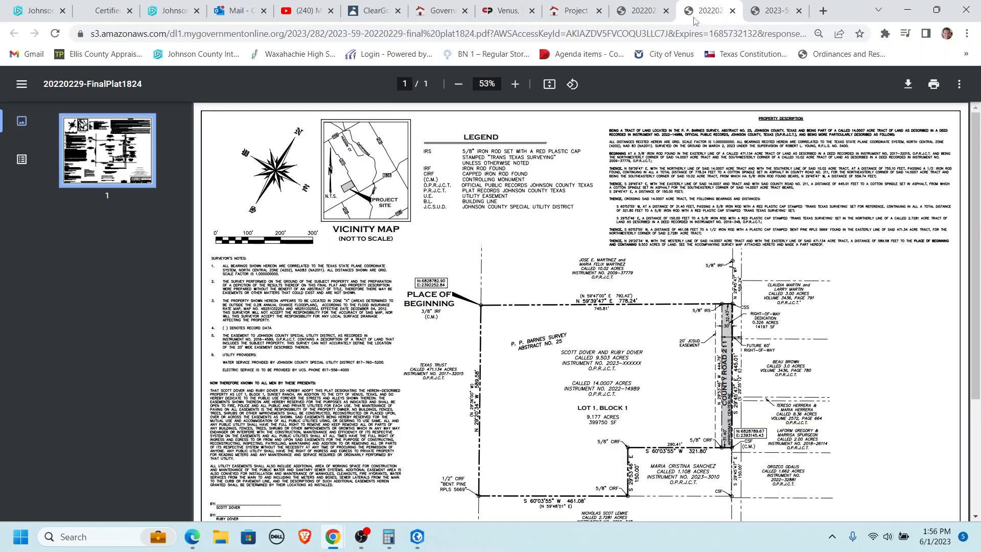
scroll(748, 320, down, 3)
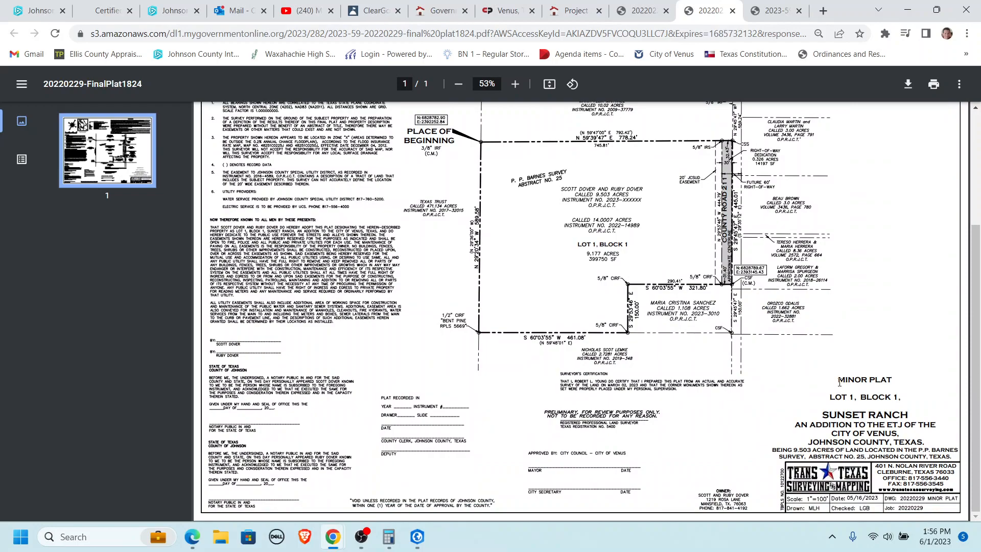
drag(839, 383, 891, 383)
click(886, 338)
scroll(776, 375, up, 1)
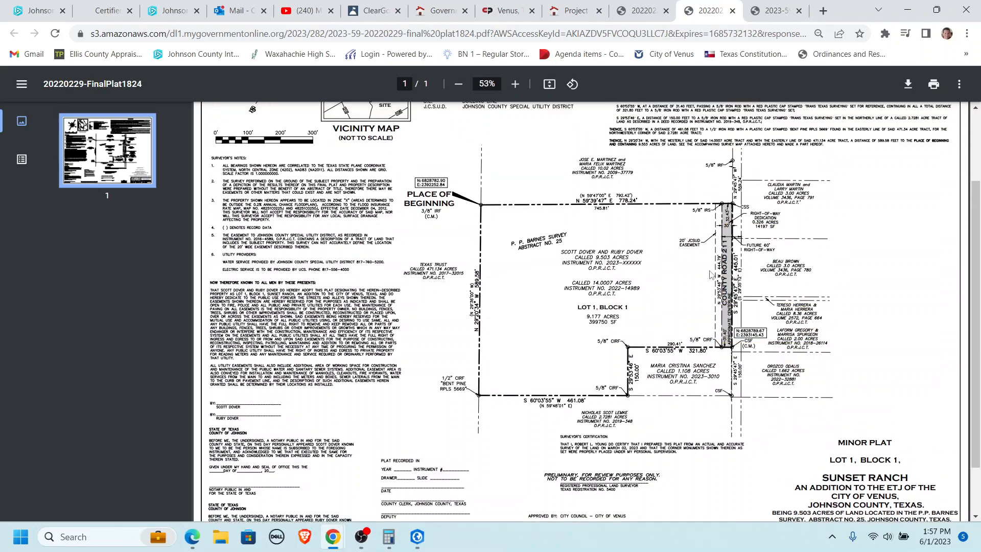
Examine the final plat's lot labels, property description, legend, surveyor's notes and certification blocks.
mouse_move(593, 287)
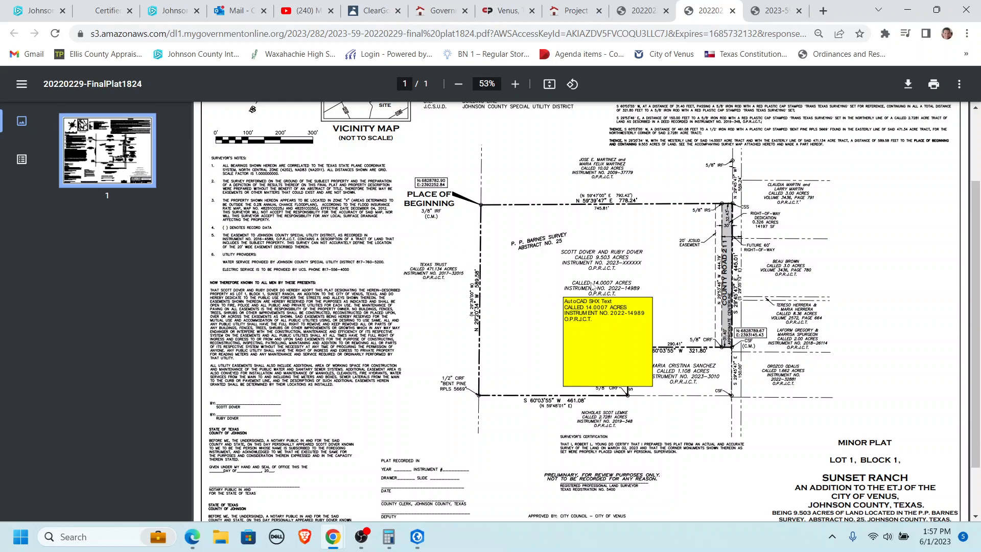
mouse_move(597, 268)
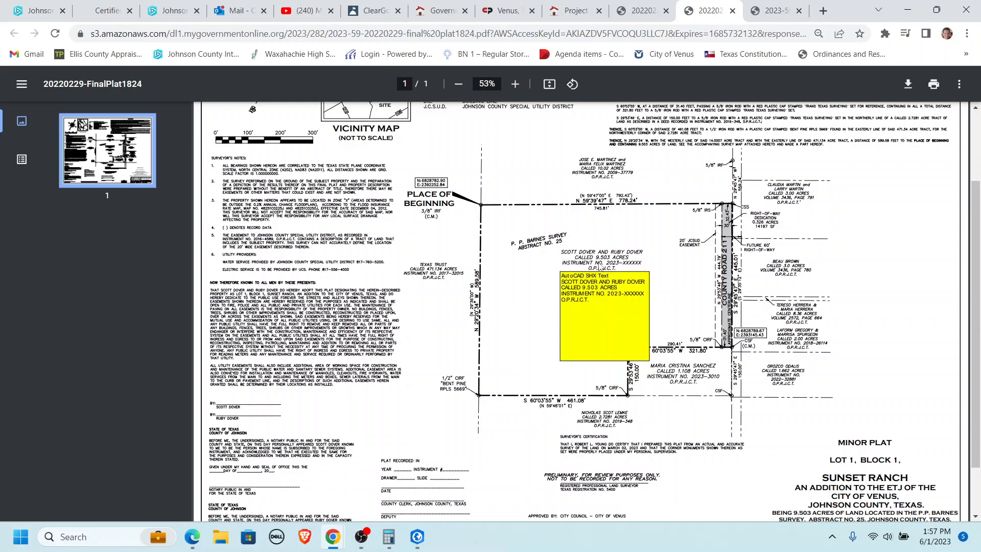
scroll(585, 263, up, 2)
mouse_move(795, 122)
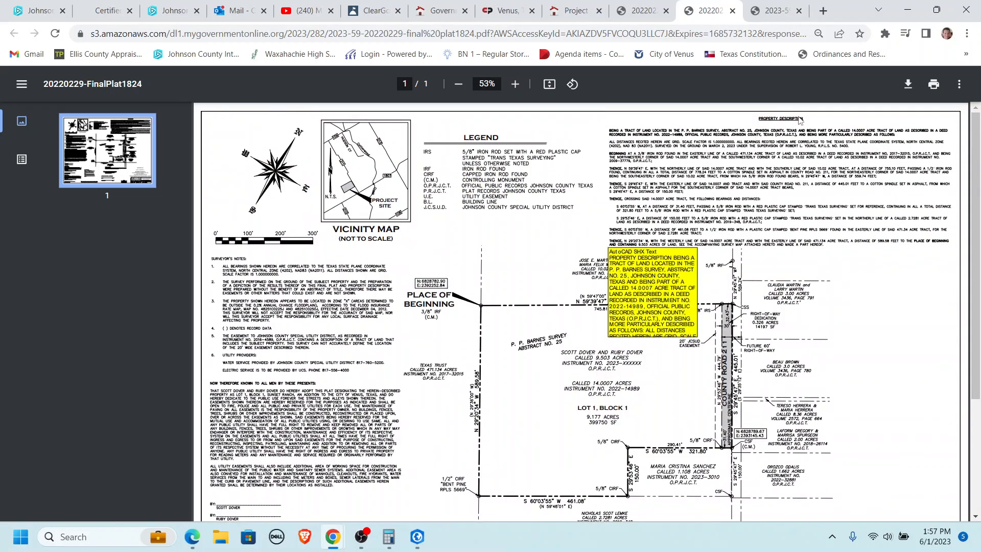
mouse_move(510, 159)
mouse_move(240, 383)
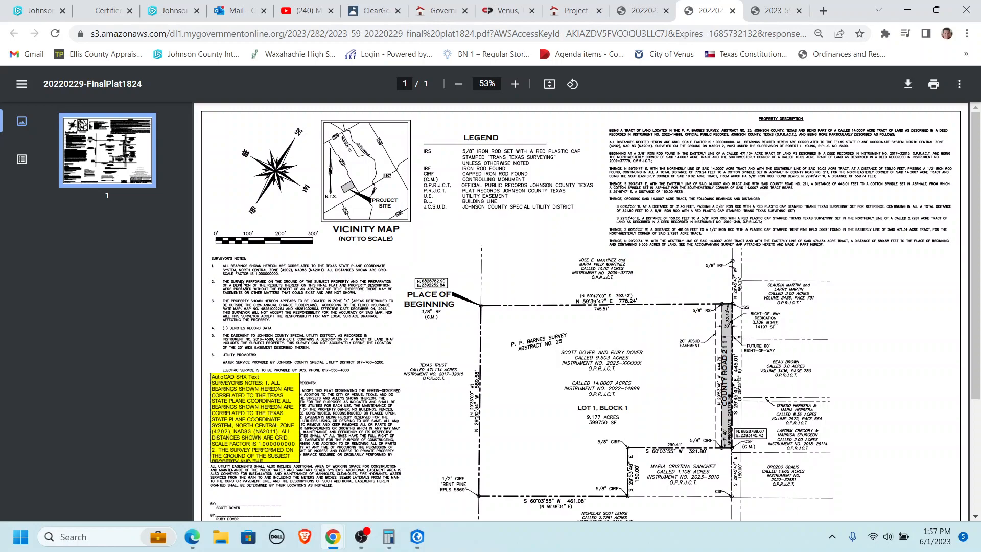
scroll(240, 294, down, 2)
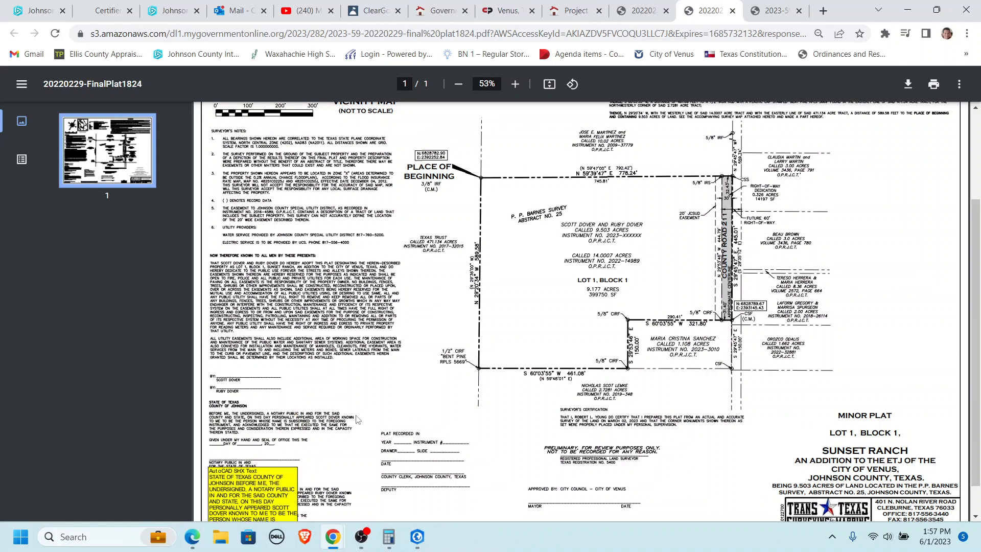
scroll(368, 430, down, 1)
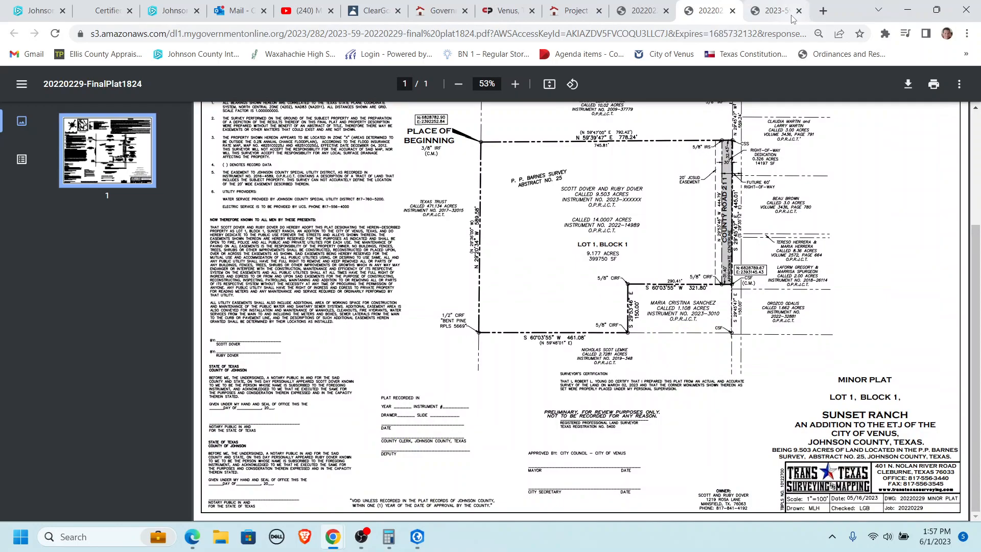
Read the electric service letter PDF, and go back to the upper part of the final plat drawing.
click(773, 21)
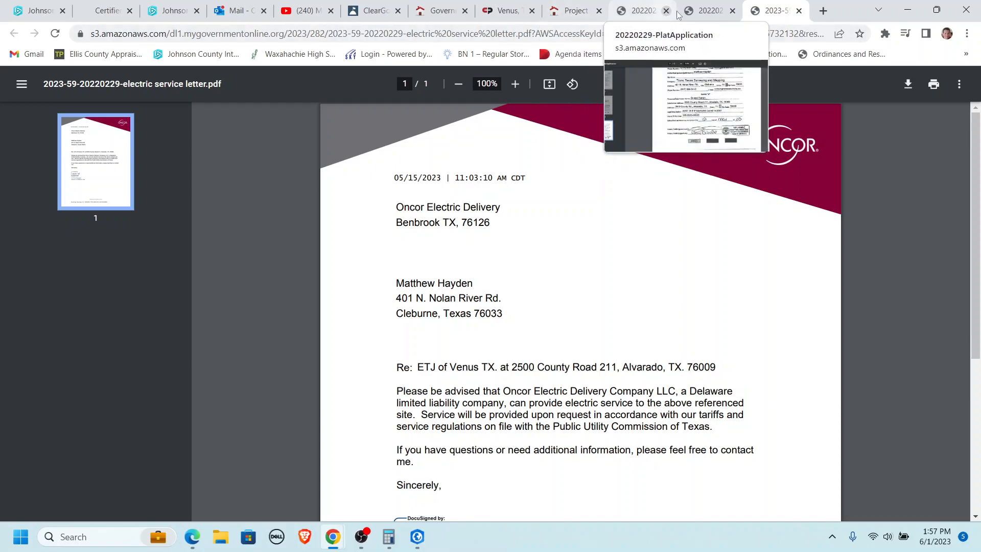
click(704, 11)
scroll(432, 221, up, 3)
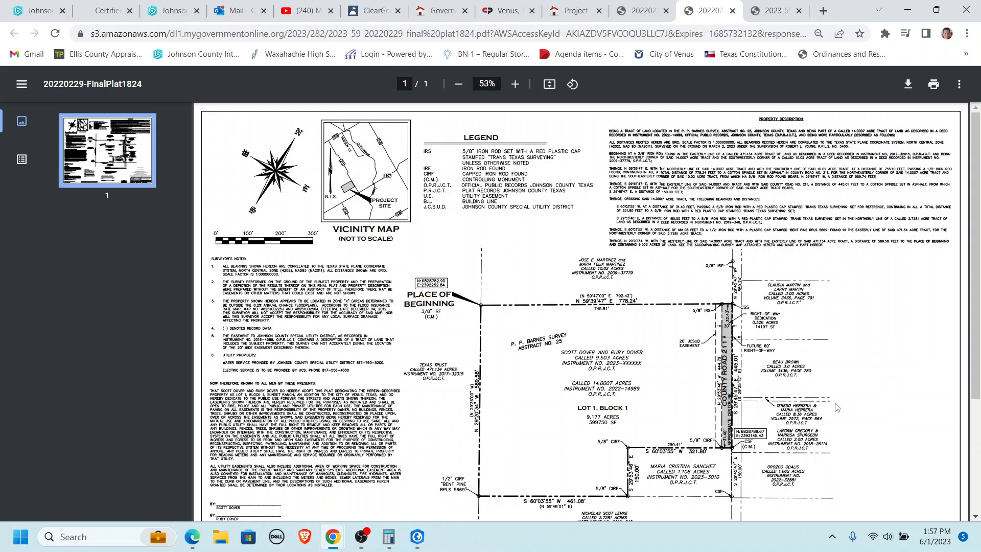
Return to the permit's project page and check the Upload Files options under Document Management.
click(572, 11)
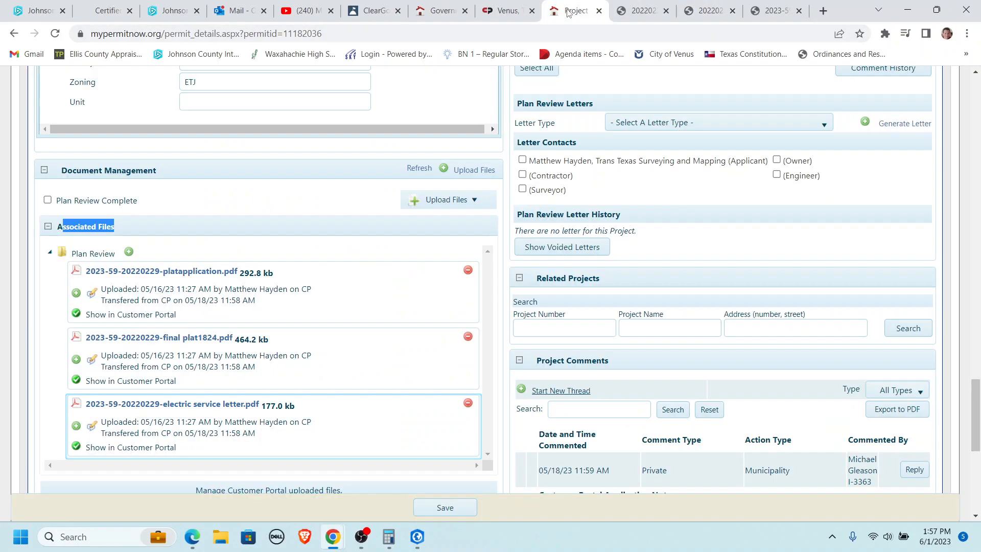
click(469, 201)
mouse_move(468, 202)
Set the Review Type in the project's Review Comments section to Engineering Review.
scroll(647, 364, up, 3)
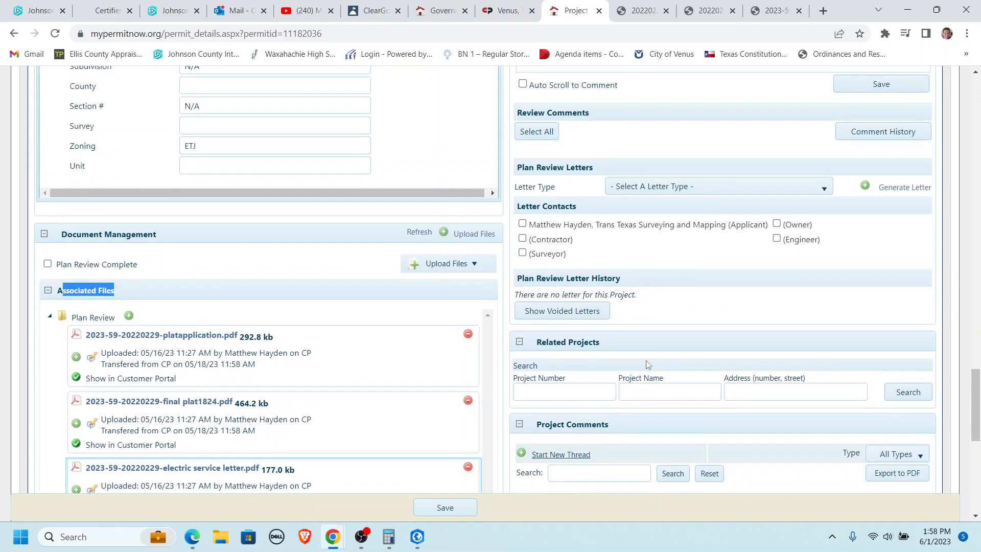
scroll(647, 364, up, 4)
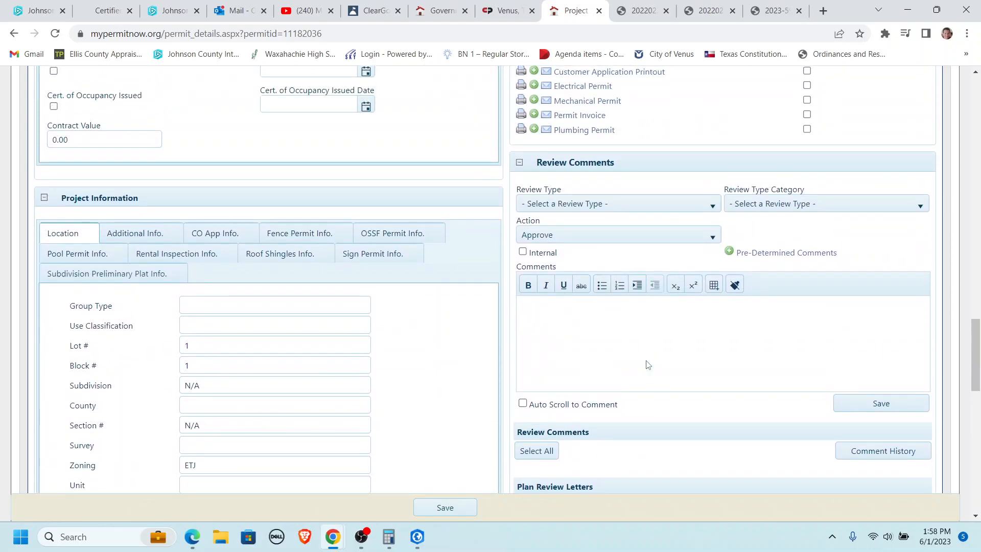
drag(537, 167, 620, 171)
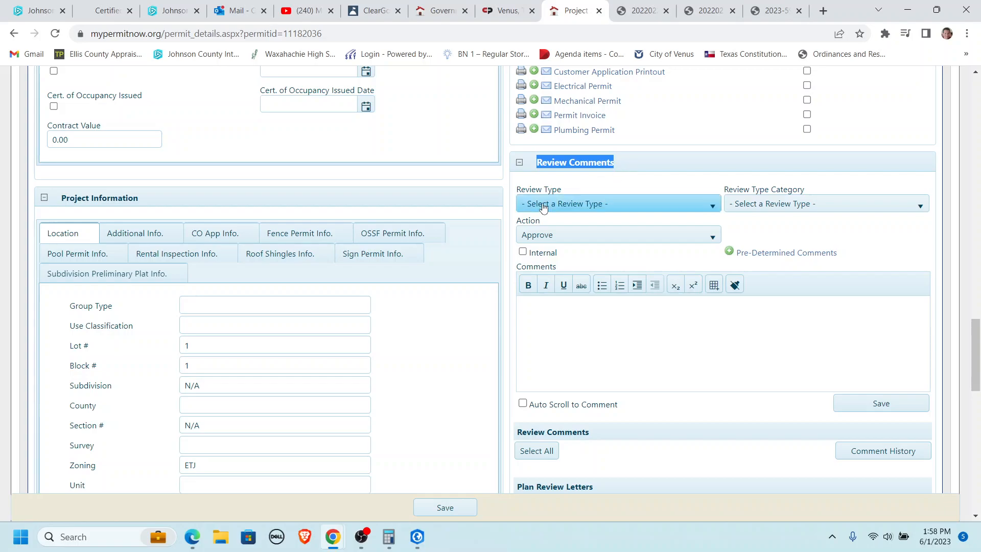
click(714, 212)
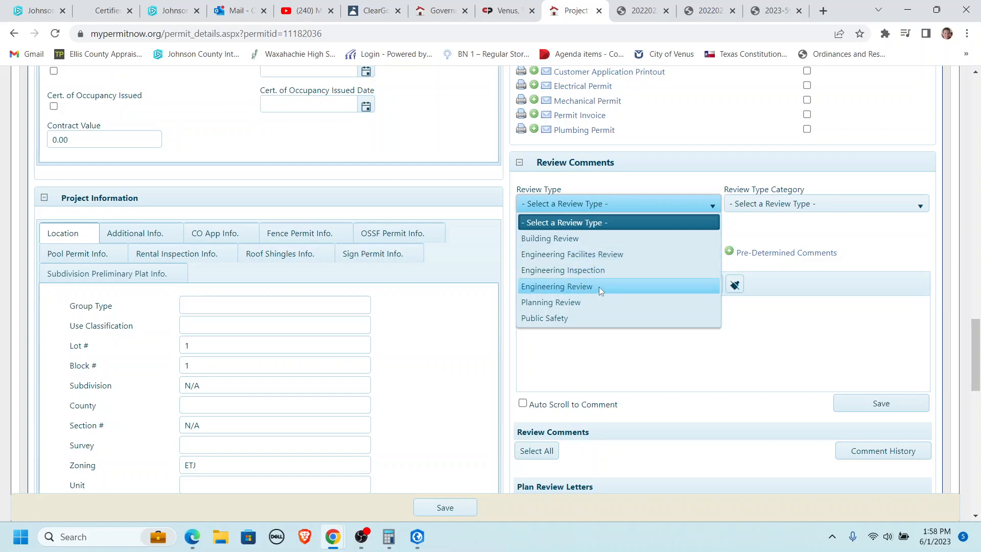
click(553, 287)
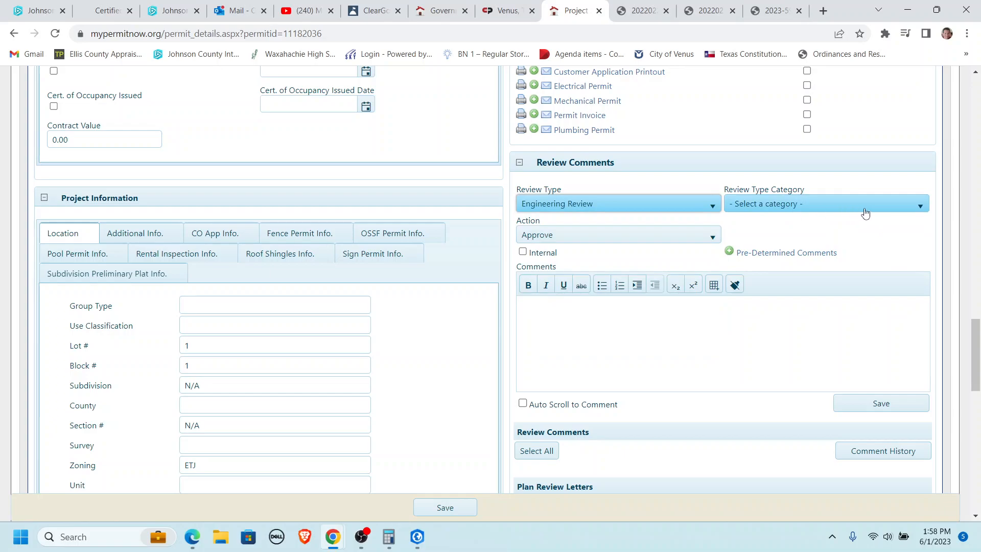
Set the engineering review comment's category to General and its action to Deny.
click(920, 207)
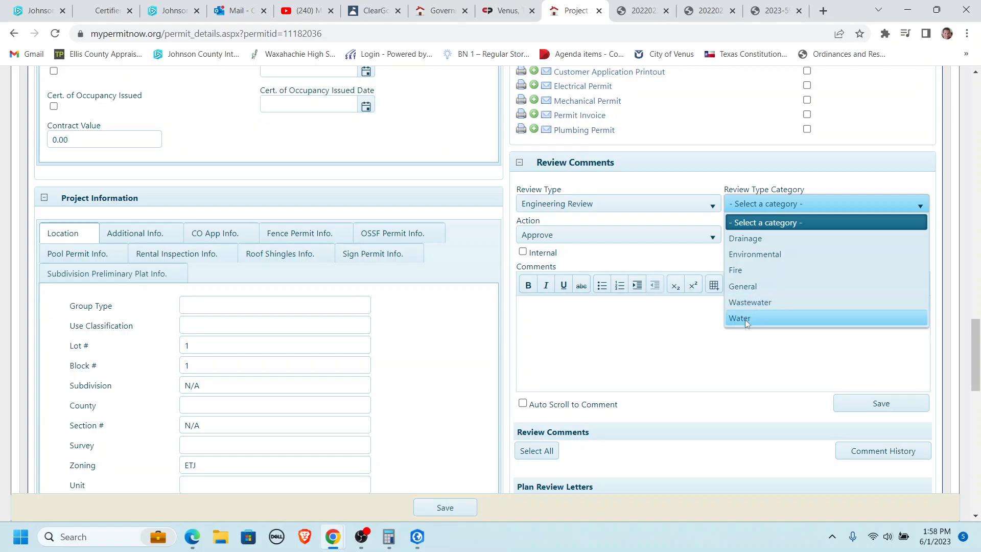
click(739, 287)
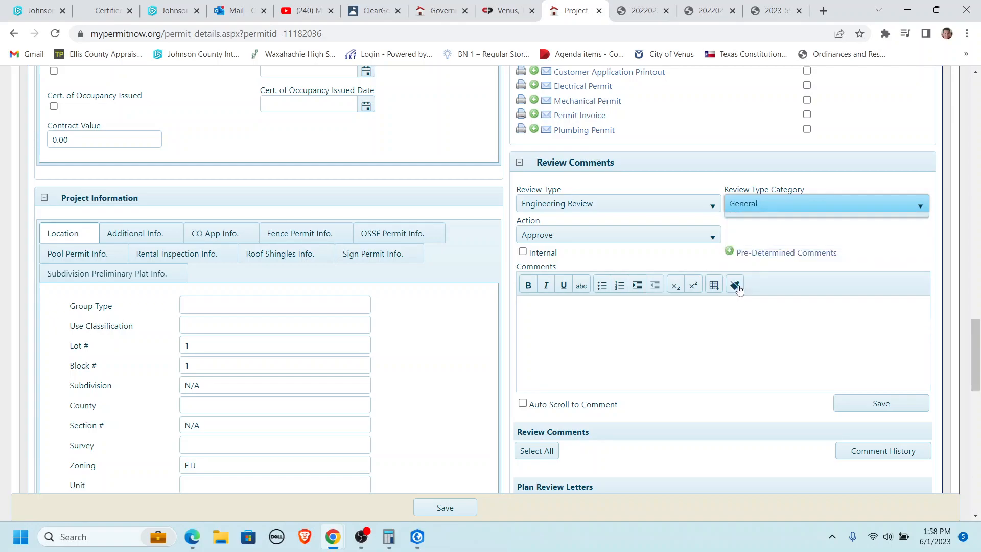
click(711, 236)
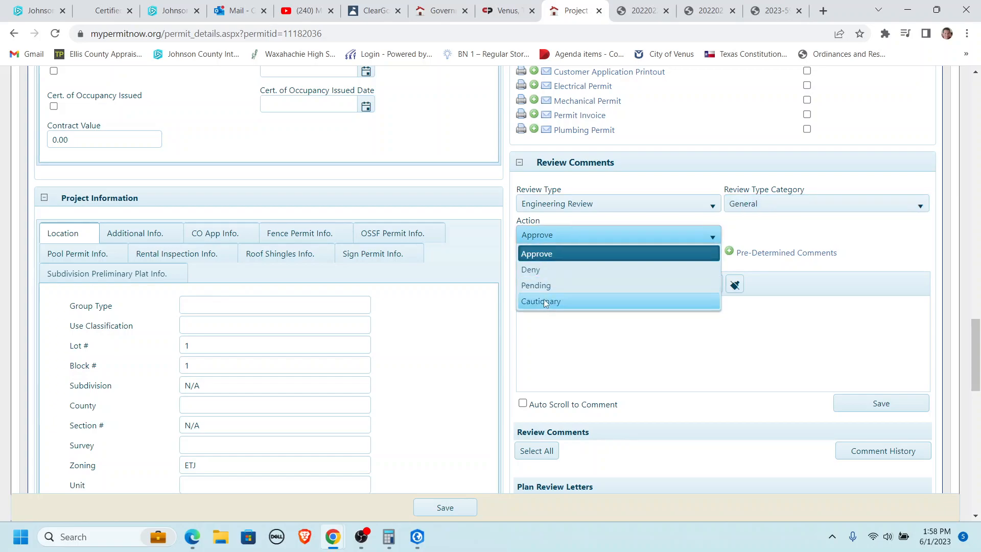
click(529, 271)
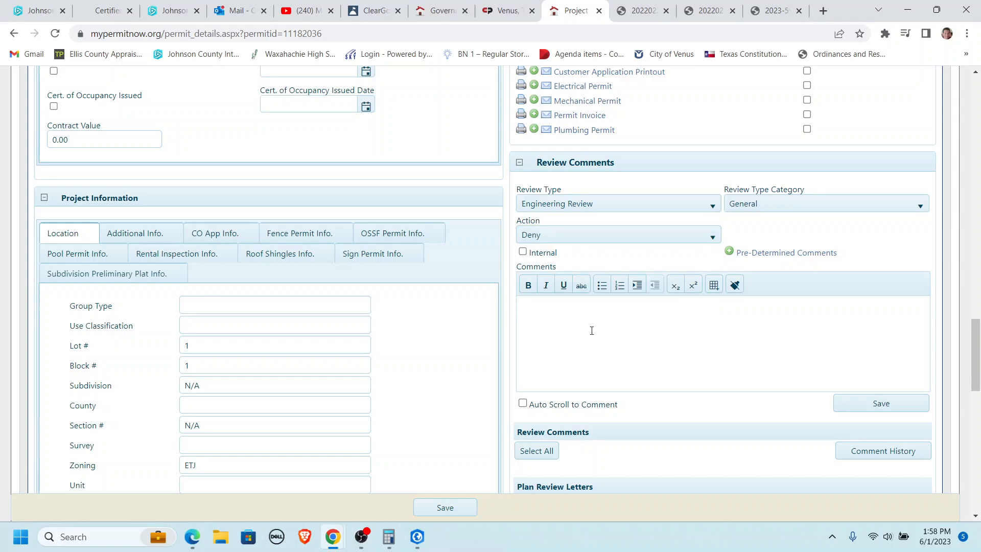
Enter and save a review comment stating that the property address needs "x" to be revised.
key(Caps_Lock)
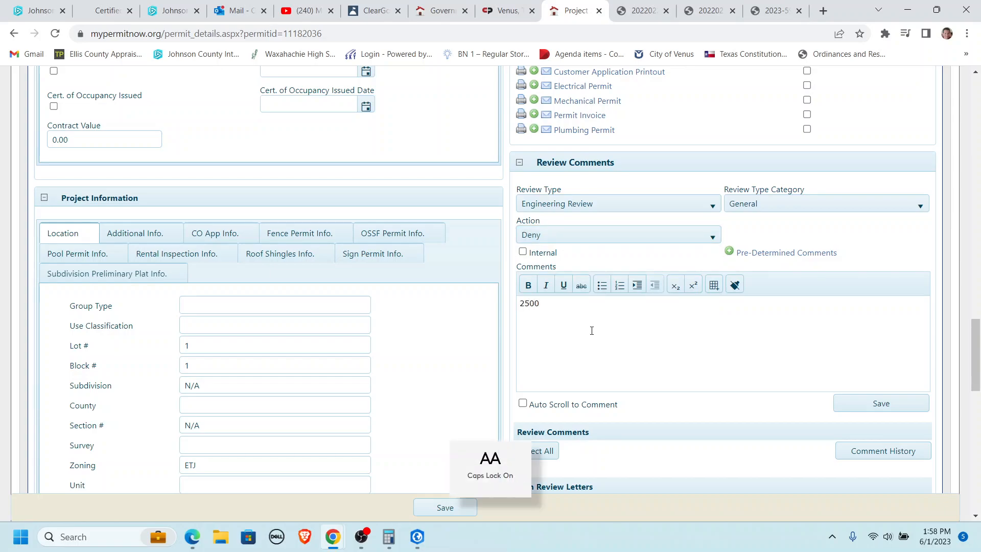
text(C. R.)
key(Caps_Lock)
text(211 needs "x" to)
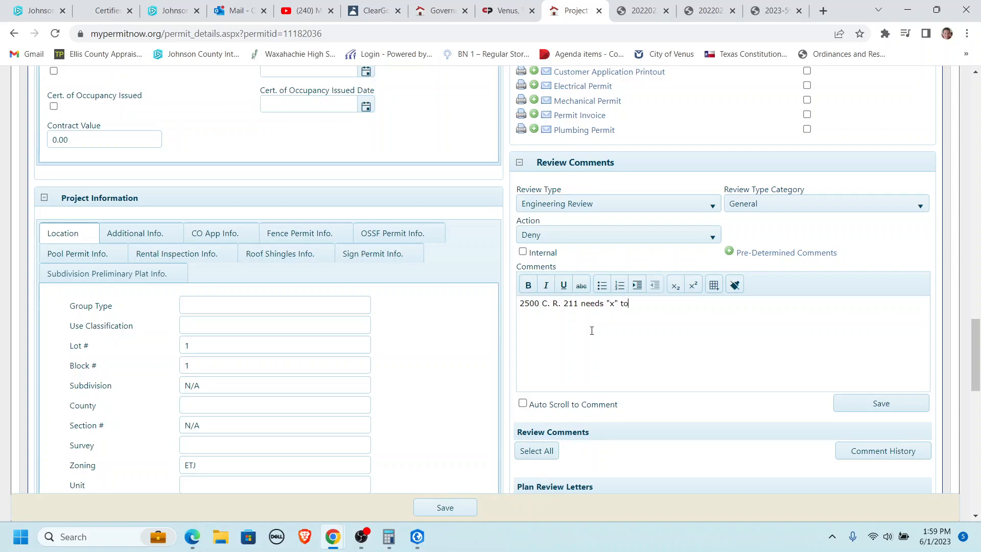
text(sed.)
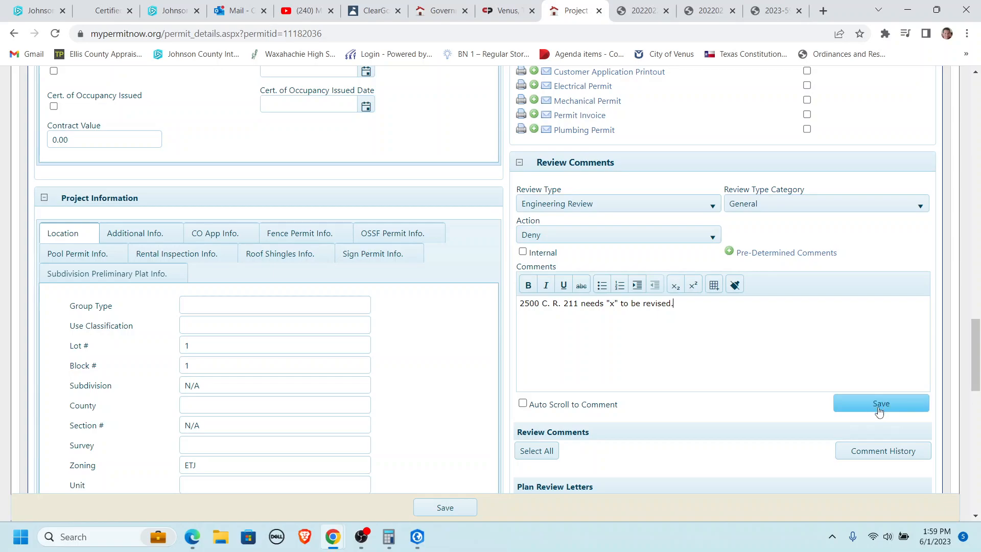
scroll(766, 414, down, 3)
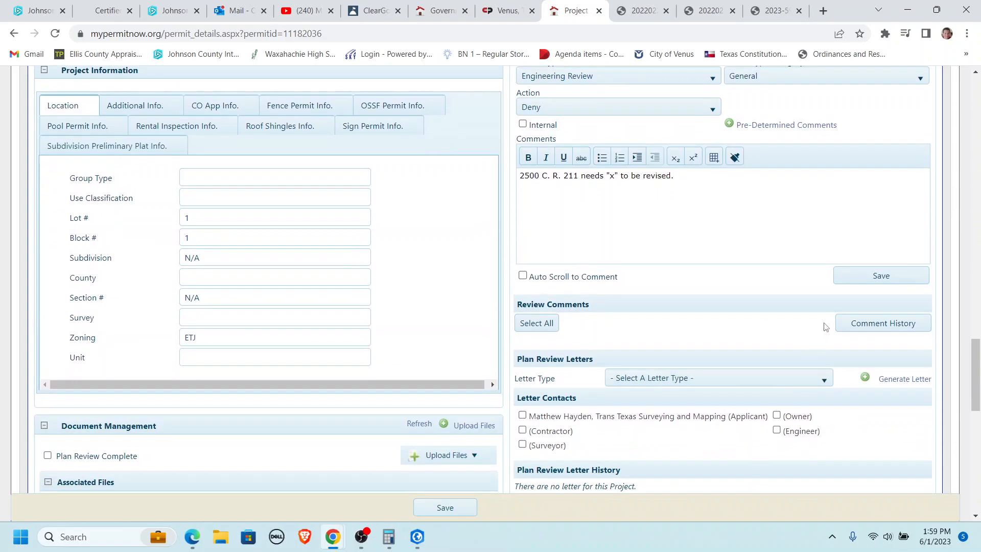
click(849, 280)
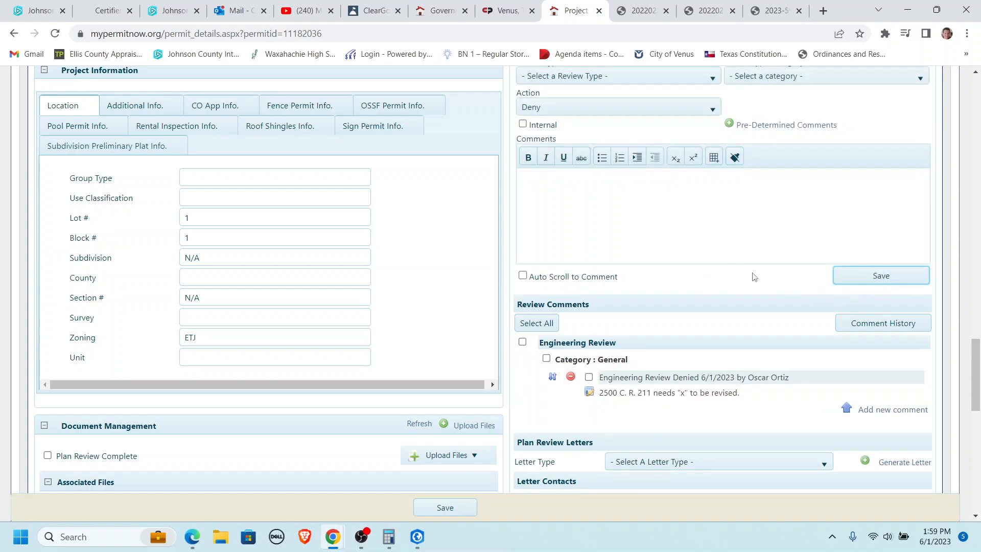
Remove the saved engineering review comment, giving "mistake" as the reason.
scroll(614, 401, down, 1)
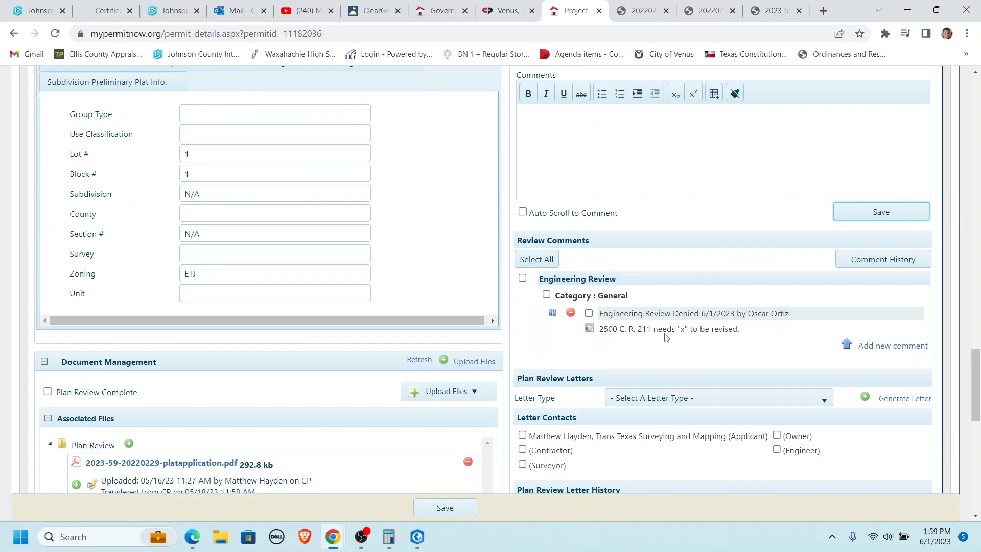
click(571, 312)
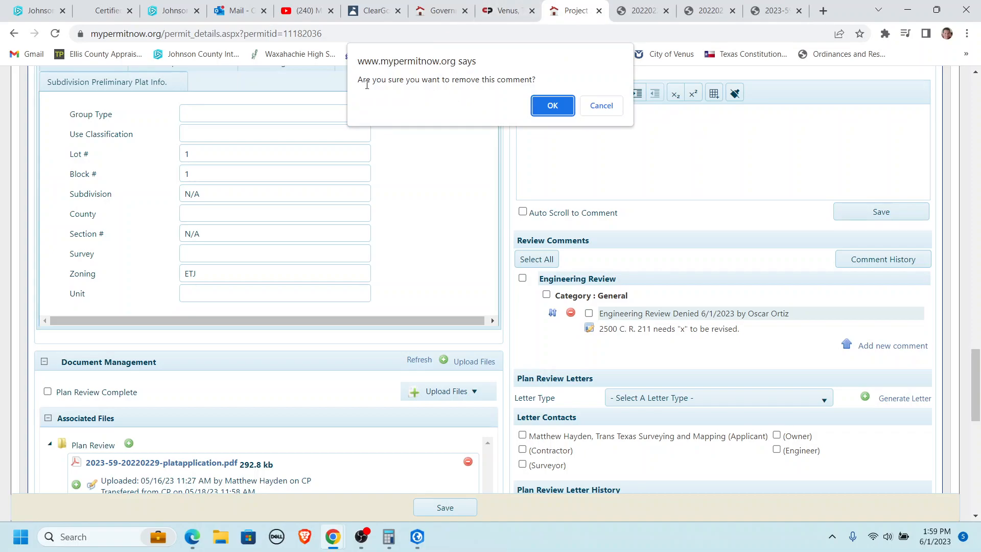
click(543, 106)
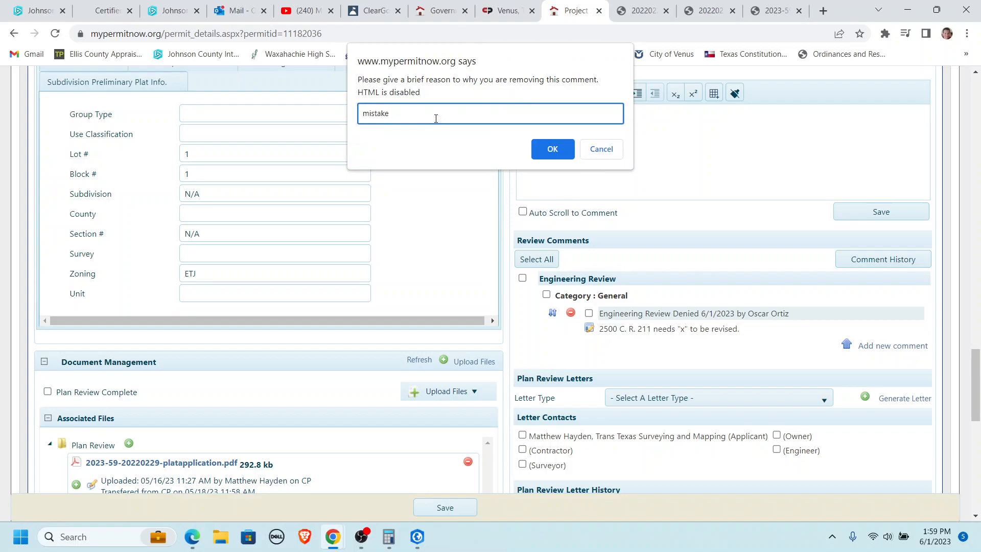
click(541, 156)
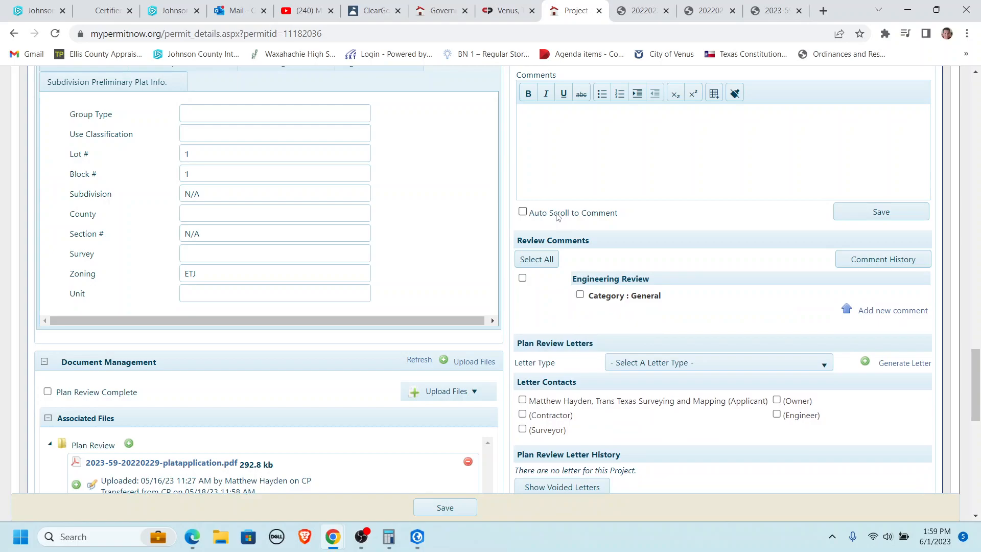
Check the available Action options for a review comment without changing the selection.
scroll(738, 322, up, 2)
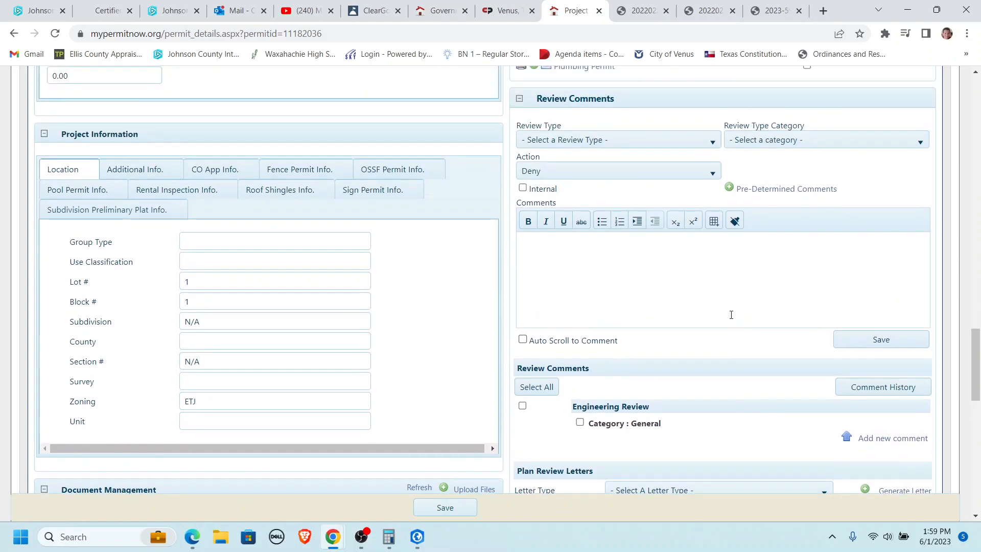
click(712, 173)
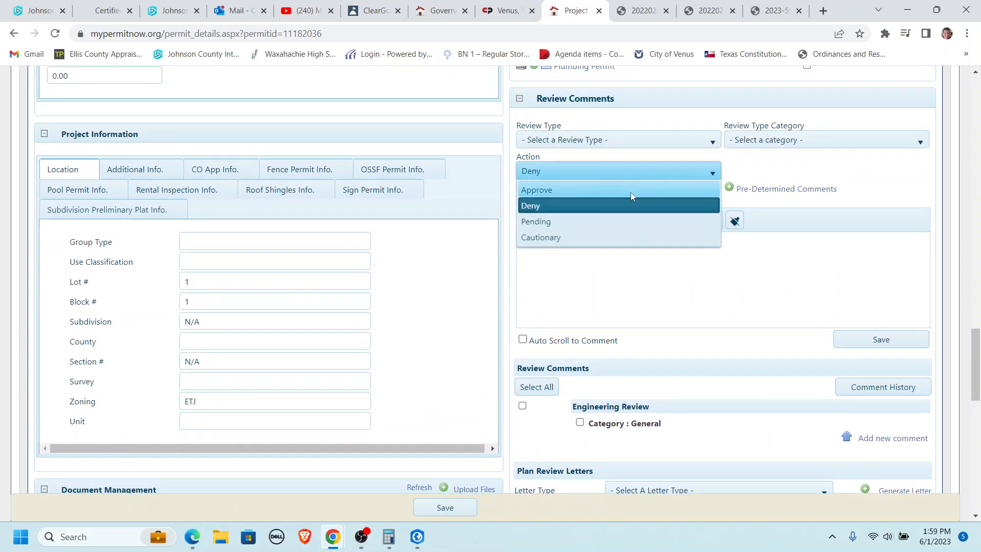
click(655, 294)
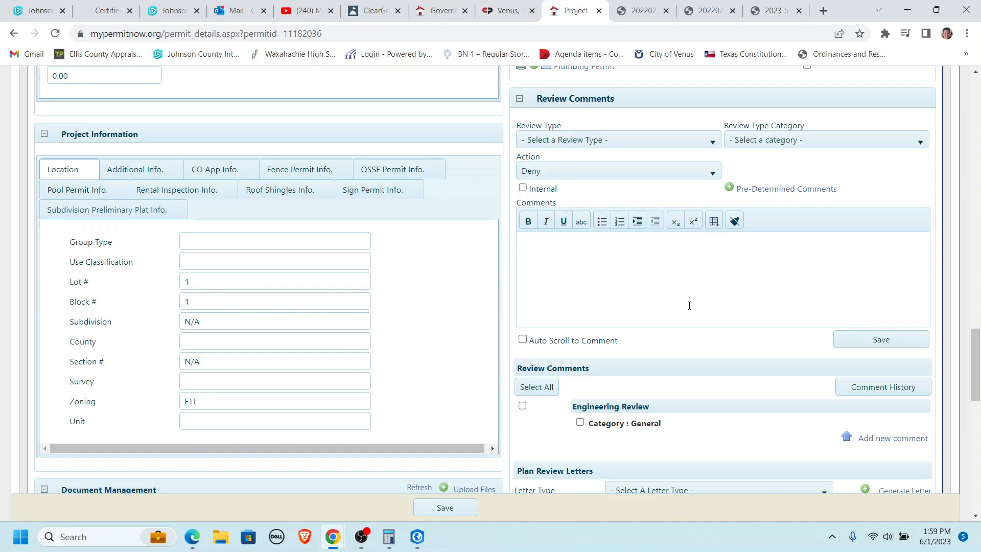
Open the project's Requirements and check the assignment and deadline details of Environmental Control under Priority 2.
scroll(689, 305, up, 5)
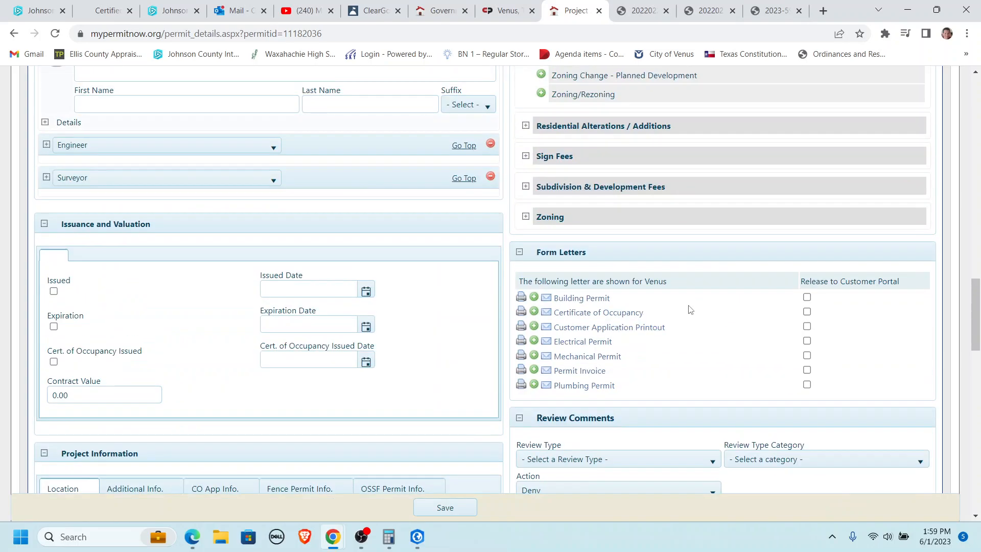
scroll(689, 308, up, 15)
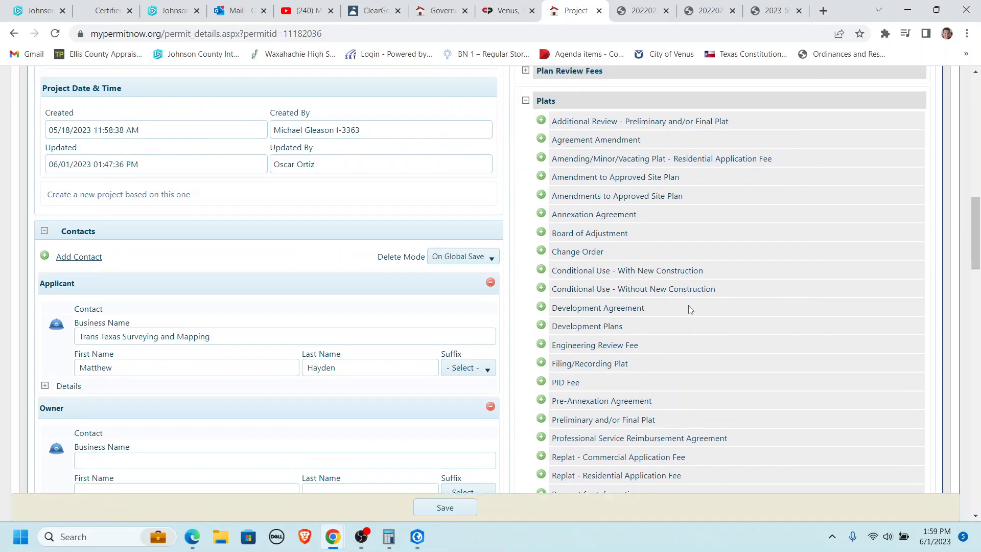
scroll(689, 306, up, 5)
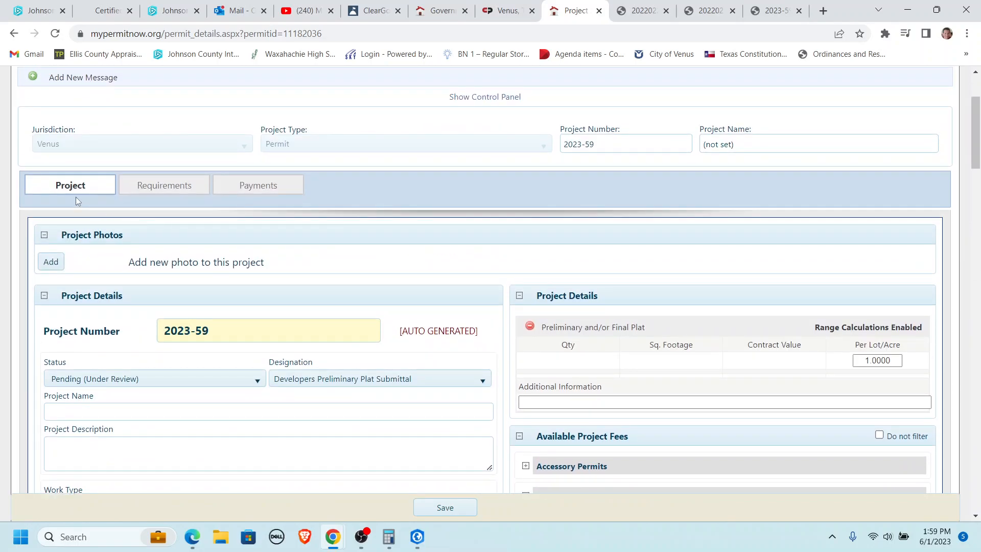
click(166, 188)
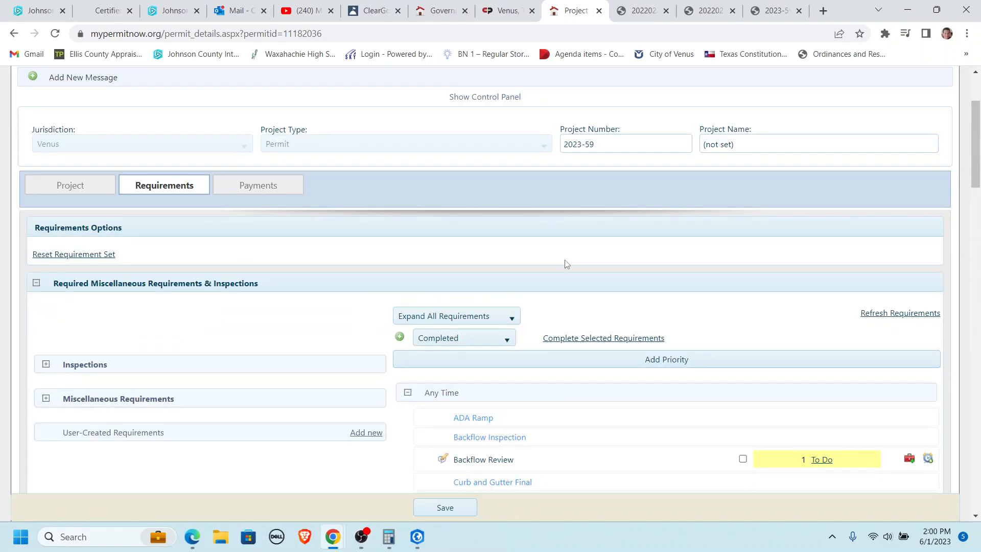
scroll(567, 264, down, 5)
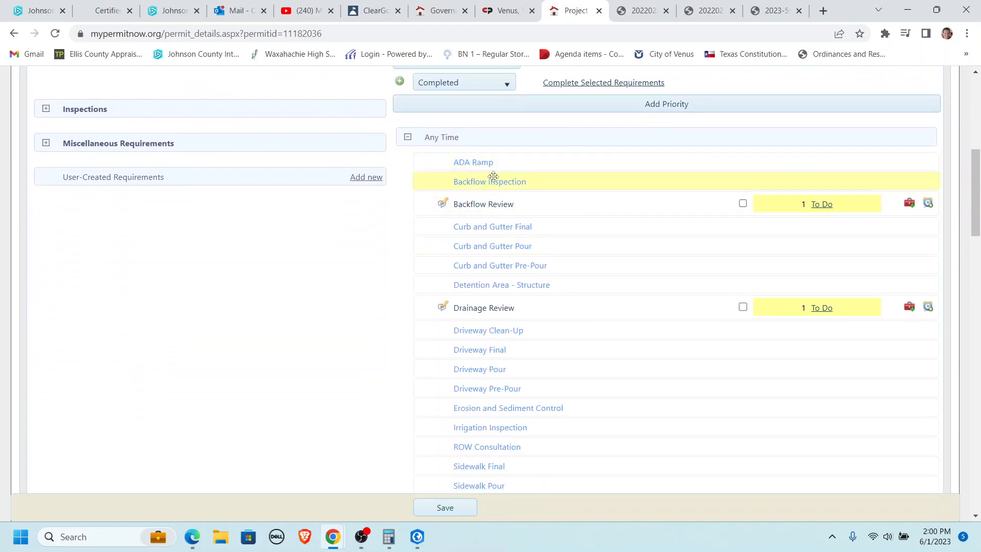
scroll(511, 373, down, 15)
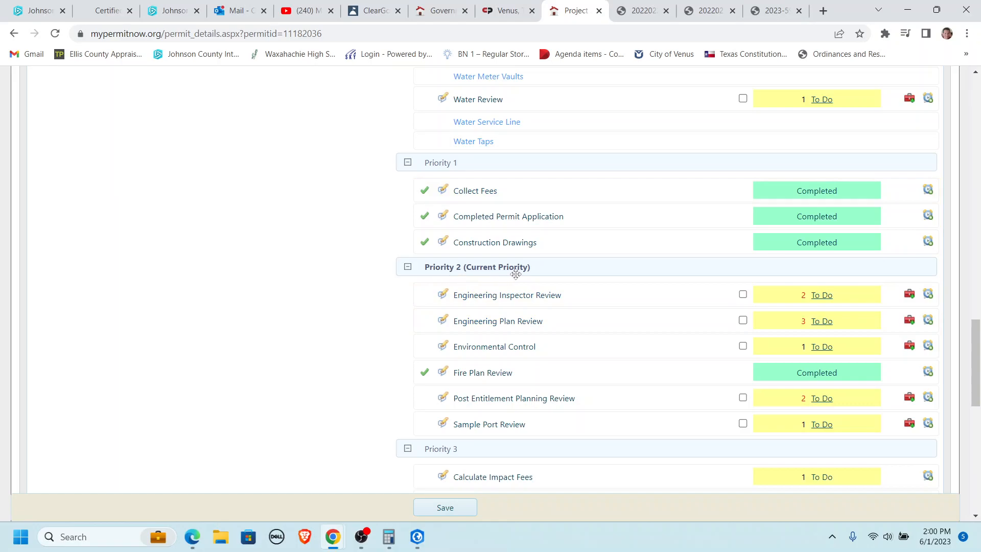
scroll(460, 296, down, 1)
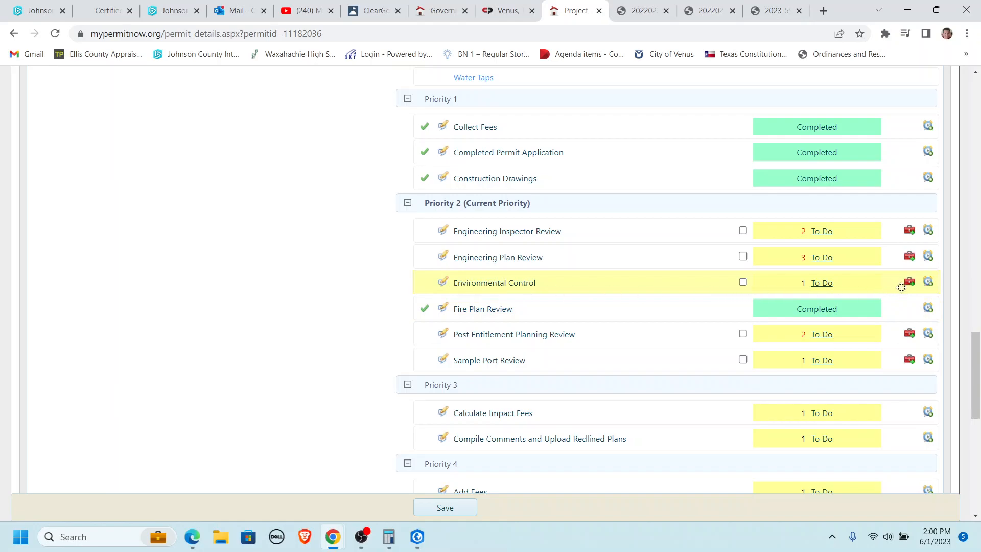
click(911, 287)
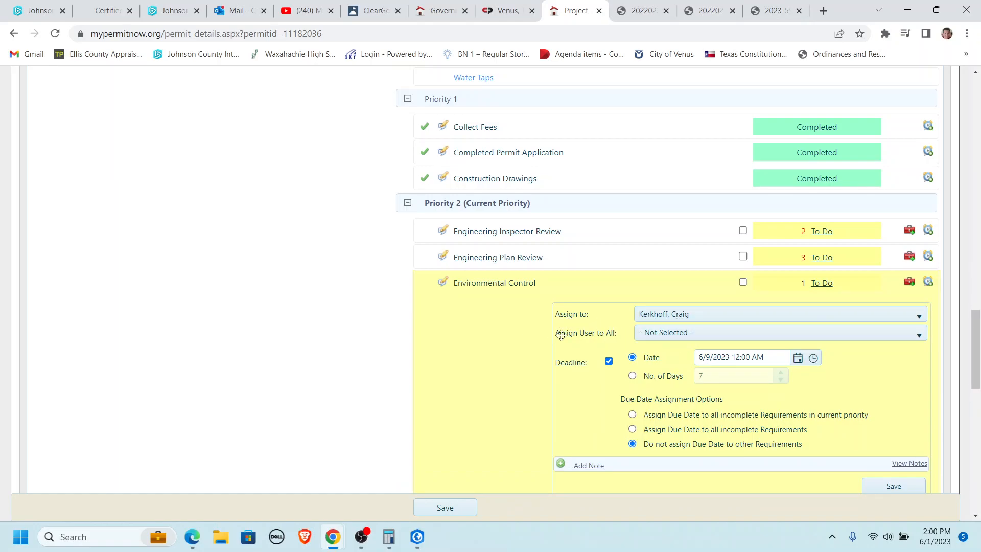
click(911, 287)
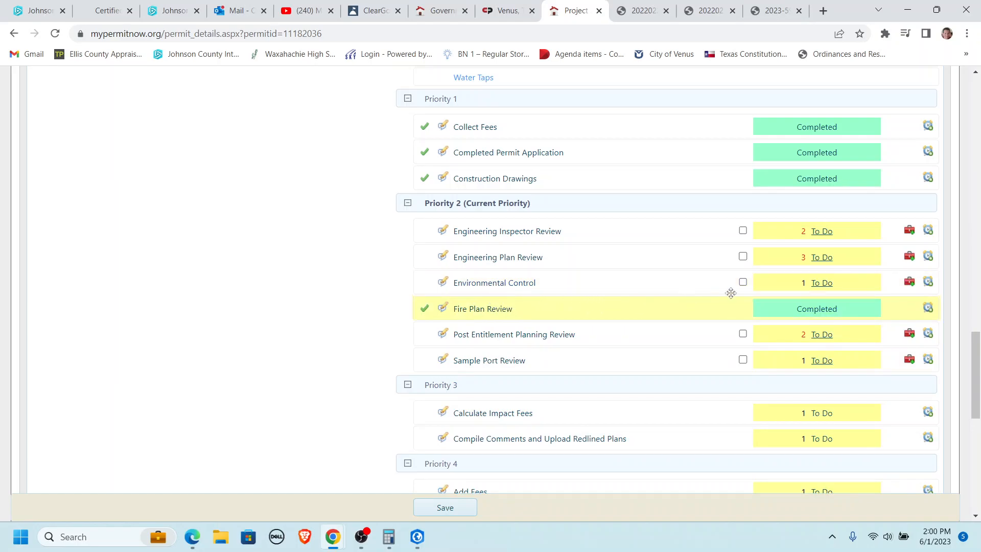
Set the status of the Environmental Control requirement to Needs Info.
click(828, 288)
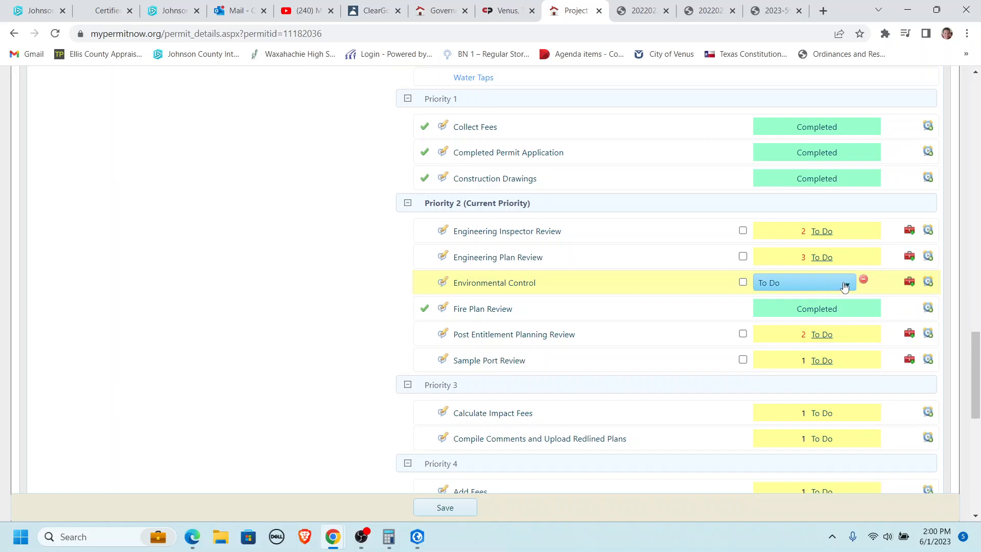
click(848, 286)
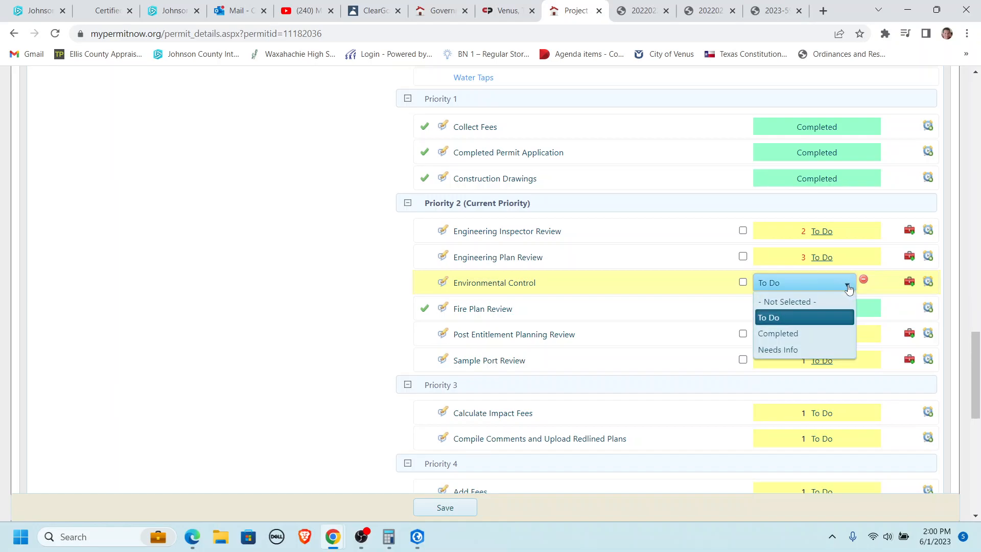
click(778, 352)
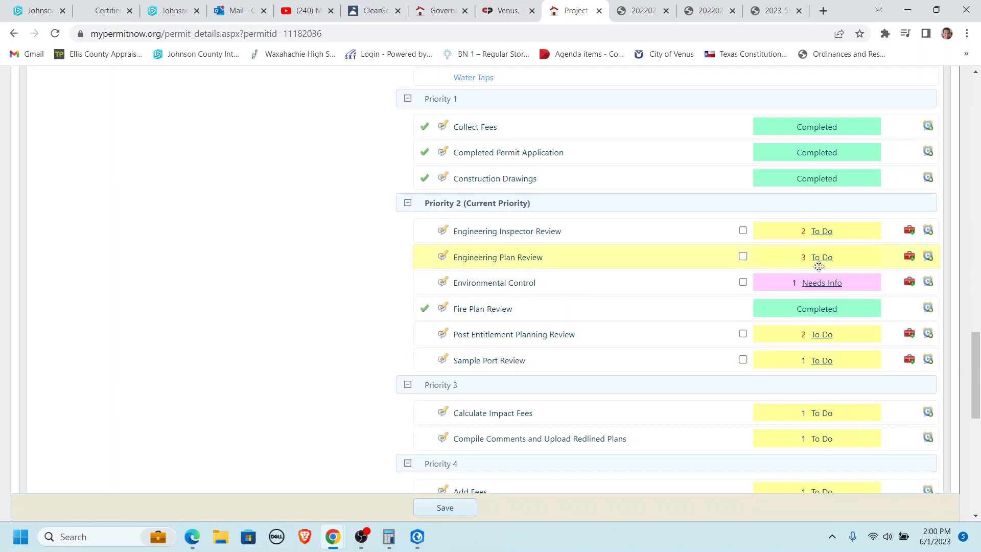
Look through the remaining priorities and choose Completed as the status for the Environmental Control requirement.
scroll(818, 266, down, 6)
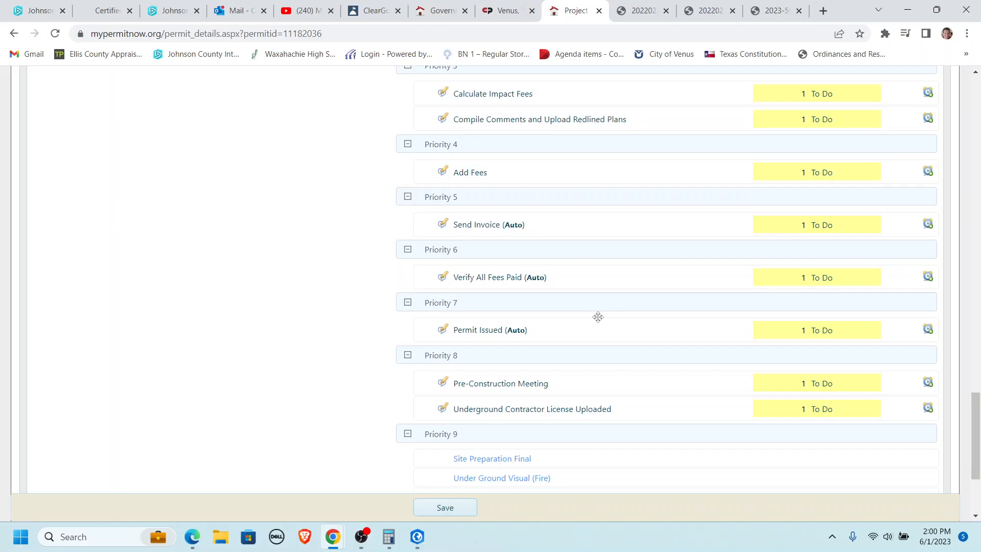
scroll(344, 276, up, 4)
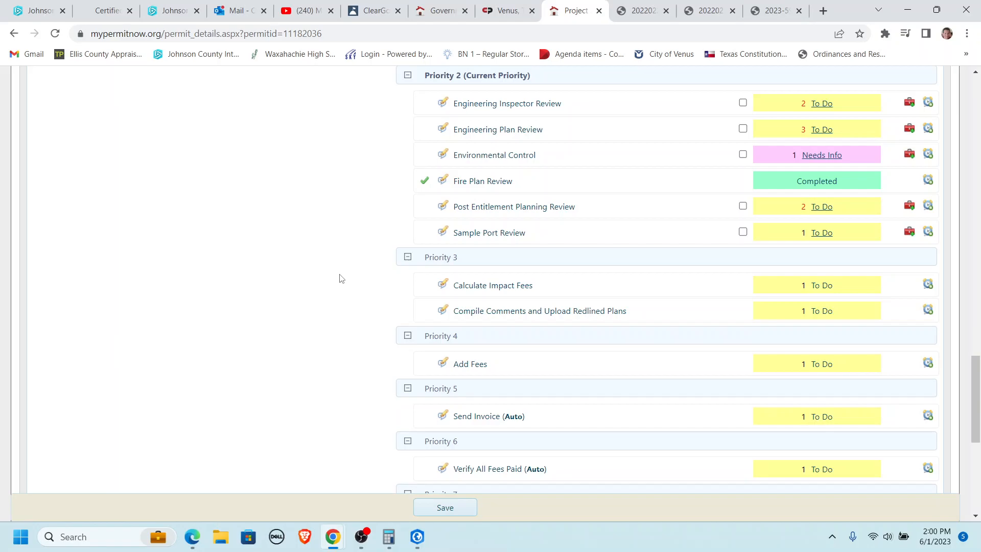
scroll(342, 278, up, 1)
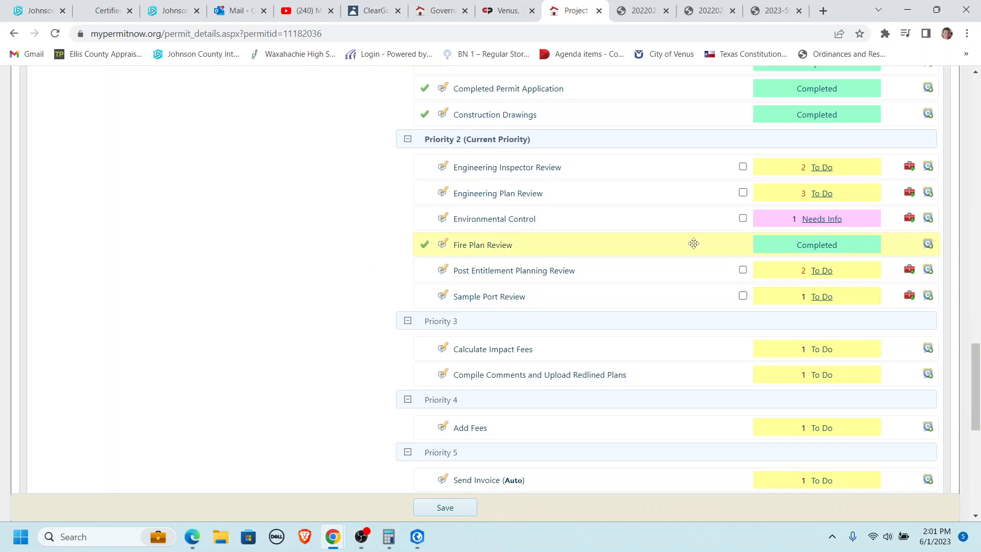
click(833, 225)
click(845, 221)
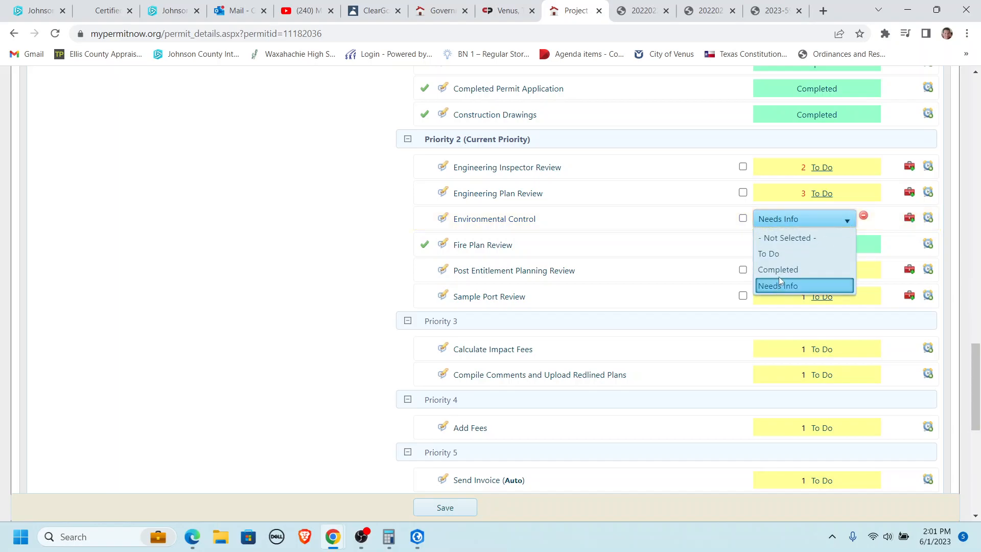
click(780, 270)
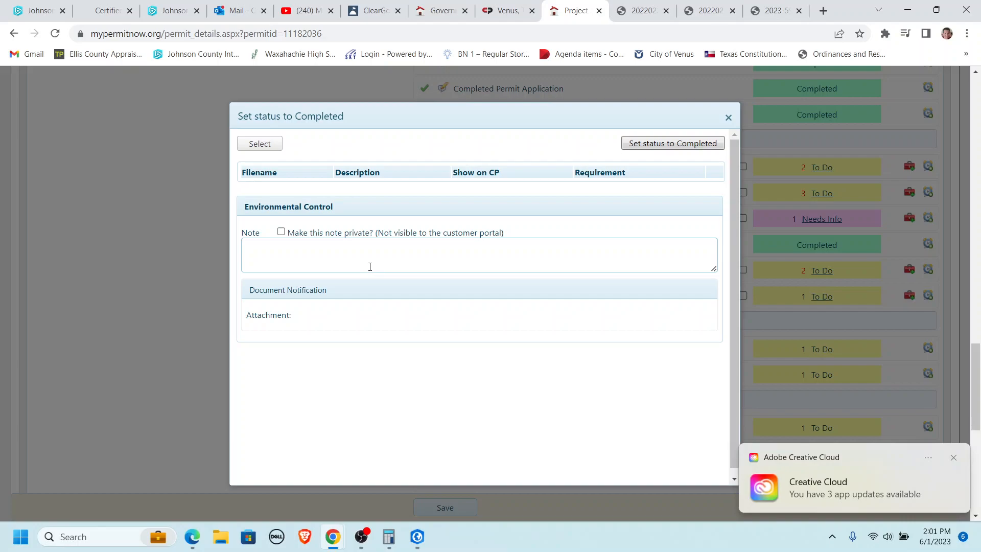
Check the file selection for attaching a document to the Completed status and close it without choosing a file.
click(260, 144)
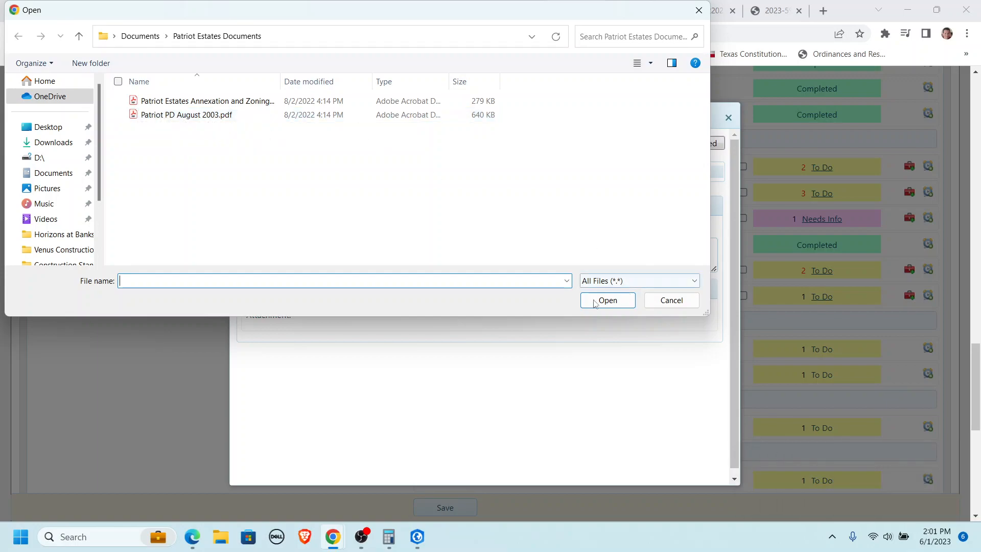
click(698, 10)
Enter the Environmental Control note "Engineering has reviewed and approved the plat" and mark it private.
click(337, 250)
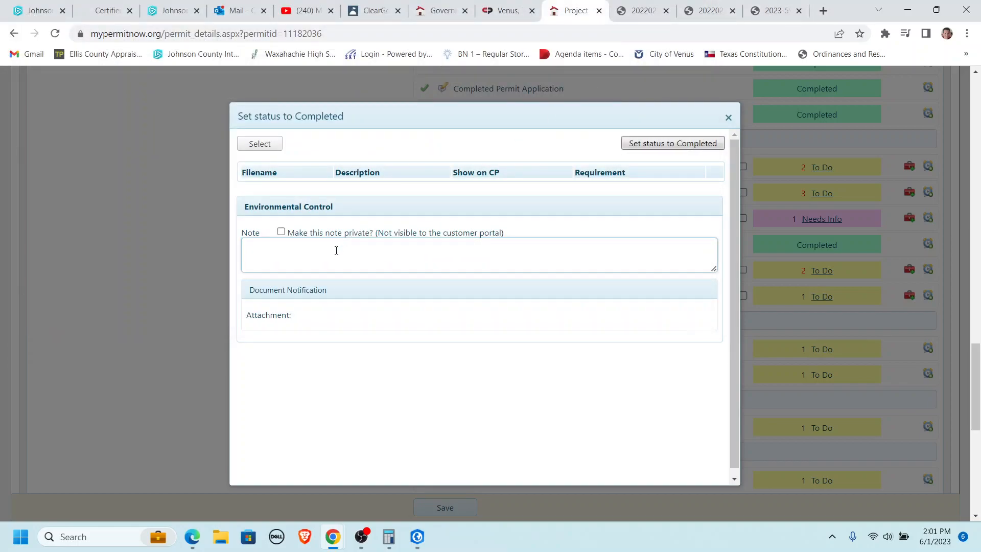
key(Caps_Lock)
text(Engine)
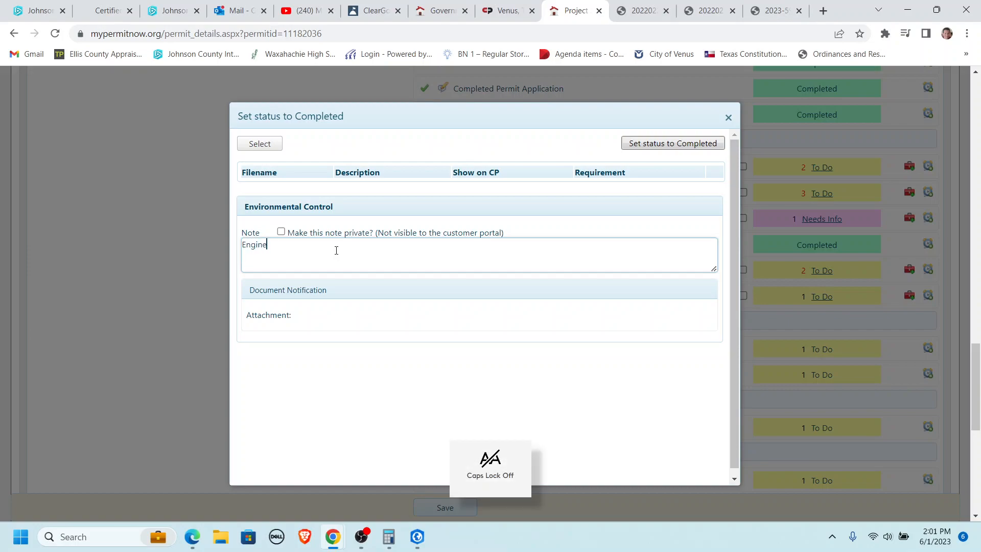
text(ering )
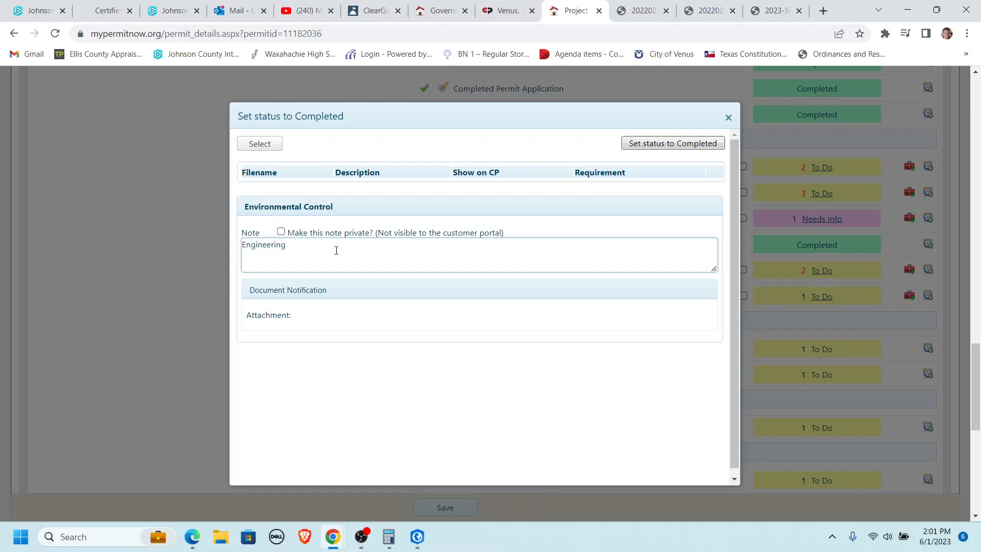
text(has reviewed and approved the plat)
click(282, 232)
Clear the Environmental Control note, turn off its private option and close the dialog without setting the status to Completed.
drag(420, 245, 228, 251)
key(BackSpace)
click(281, 232)
click(729, 117)
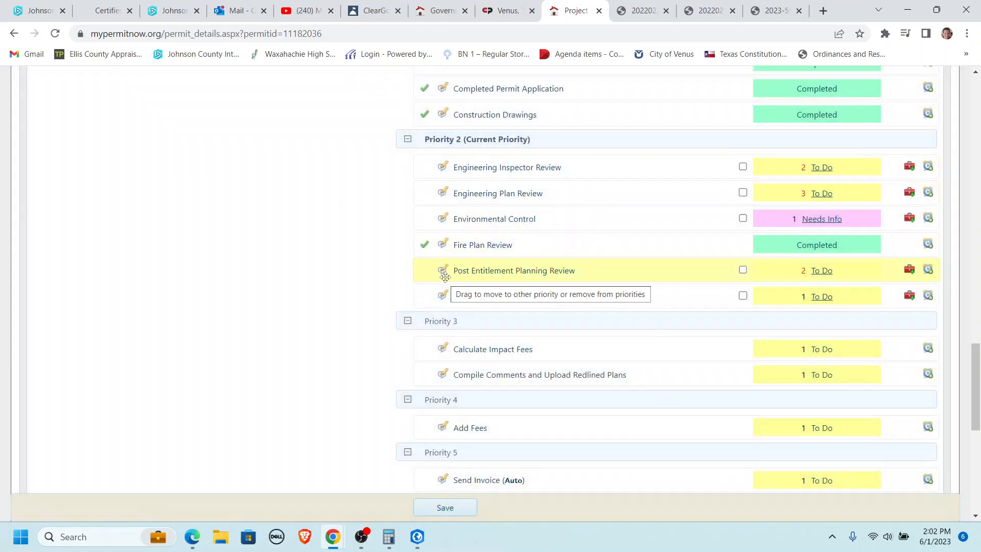
Set the status of the Environmental Control requirement back to To Do and save the project.
click(817, 221)
click(847, 221)
click(768, 252)
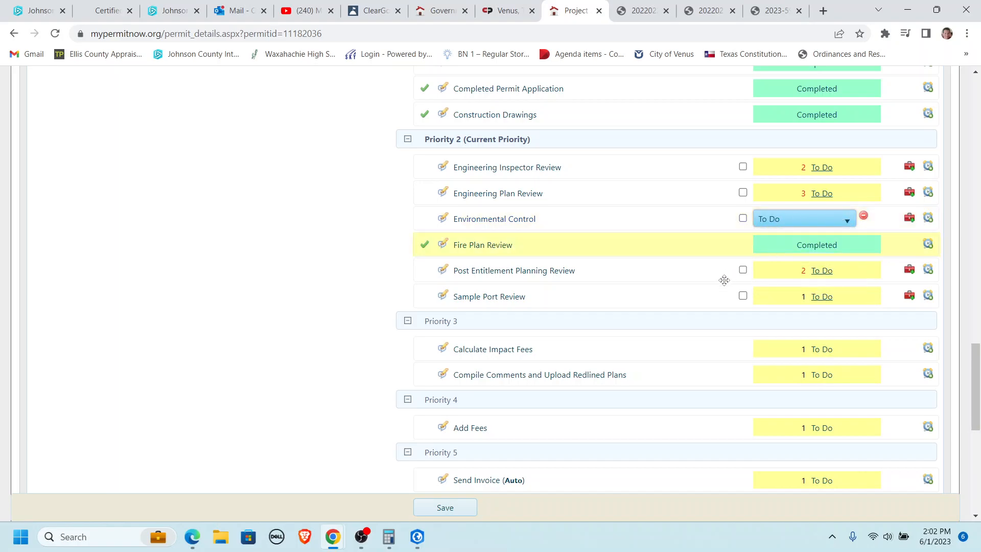
click(446, 507)
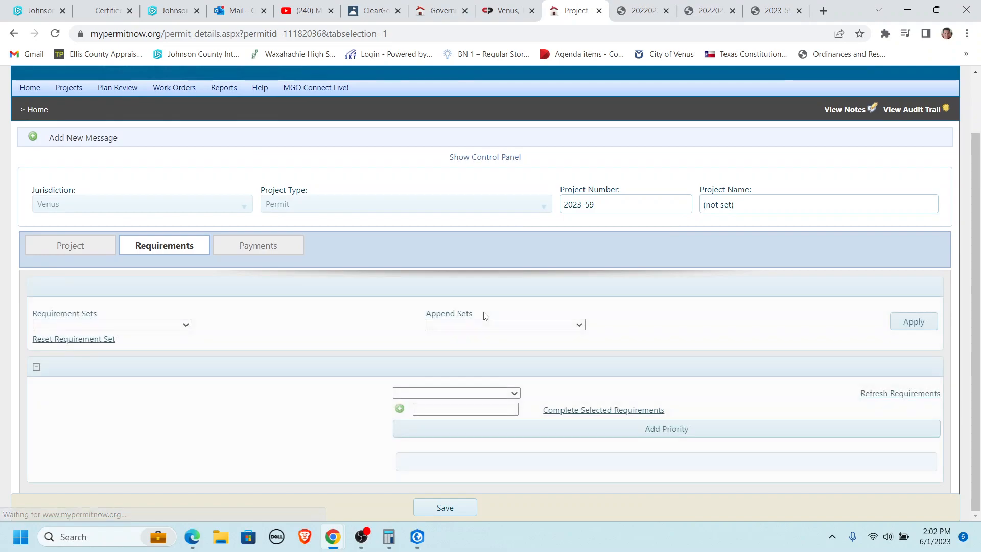
Check the requirement statuses under each priority of the saved project, including Environmental Control, and return to the project header.
scroll(485, 316, down, 10)
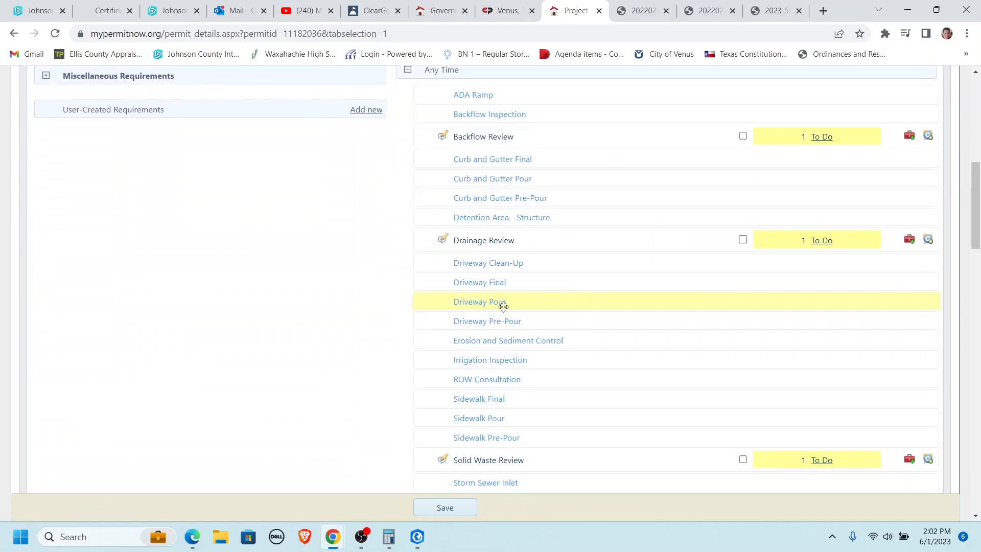
scroll(504, 306, down, 15)
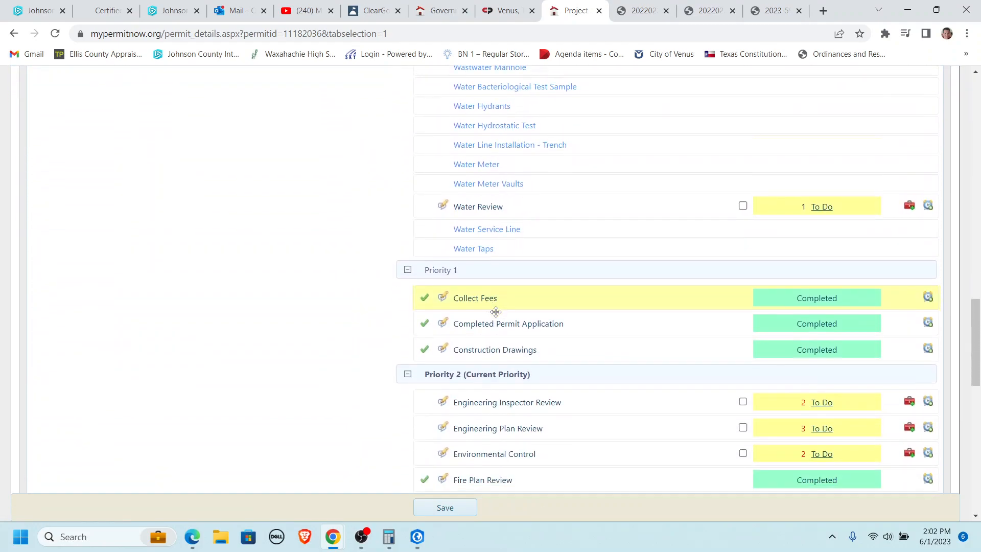
scroll(496, 312, down, 2)
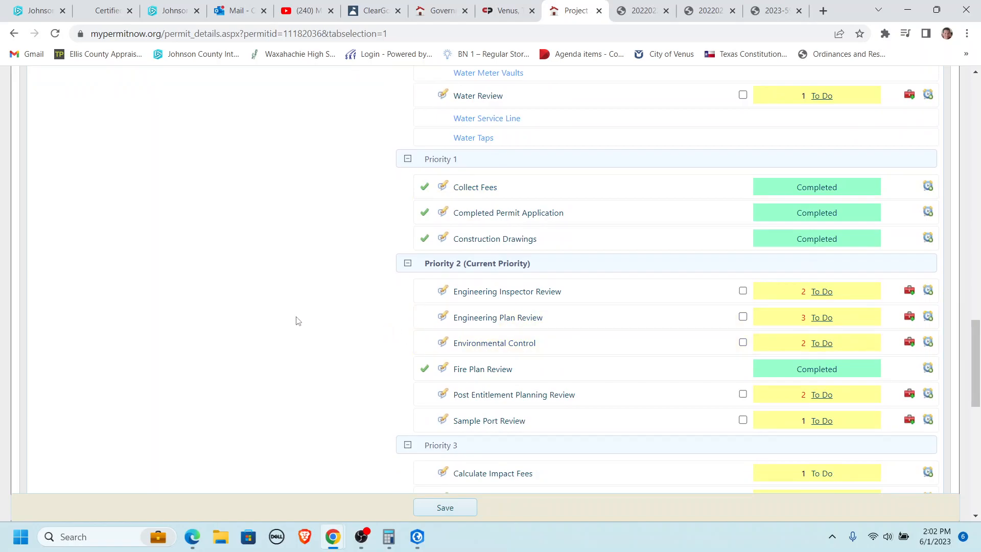
scroll(294, 320, down, 5)
scroll(295, 321, up, 20)
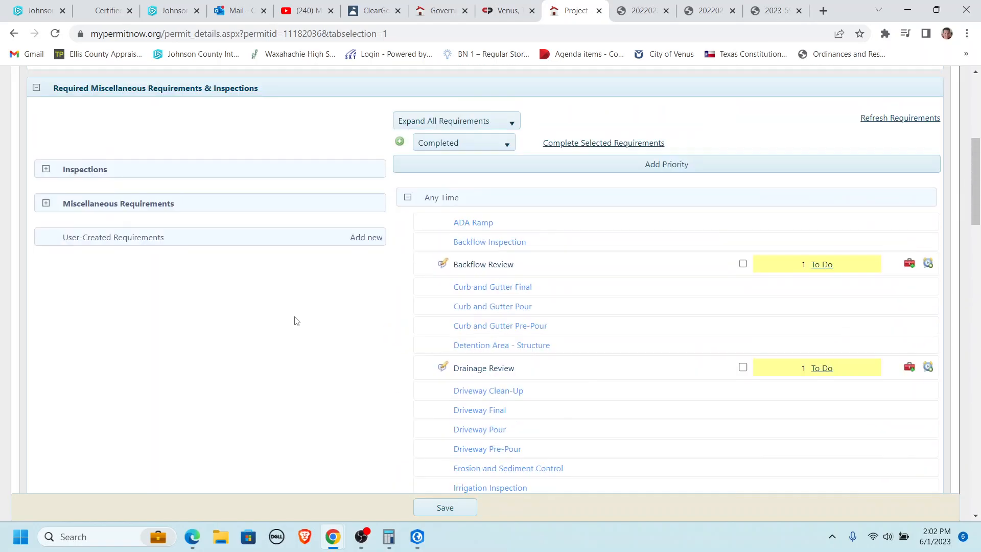
scroll(296, 316, up, 6)
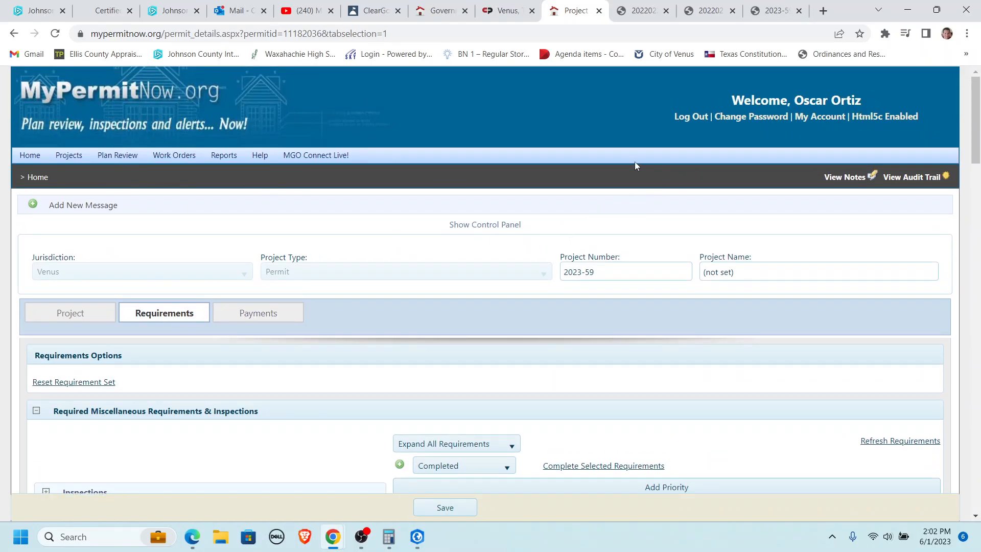